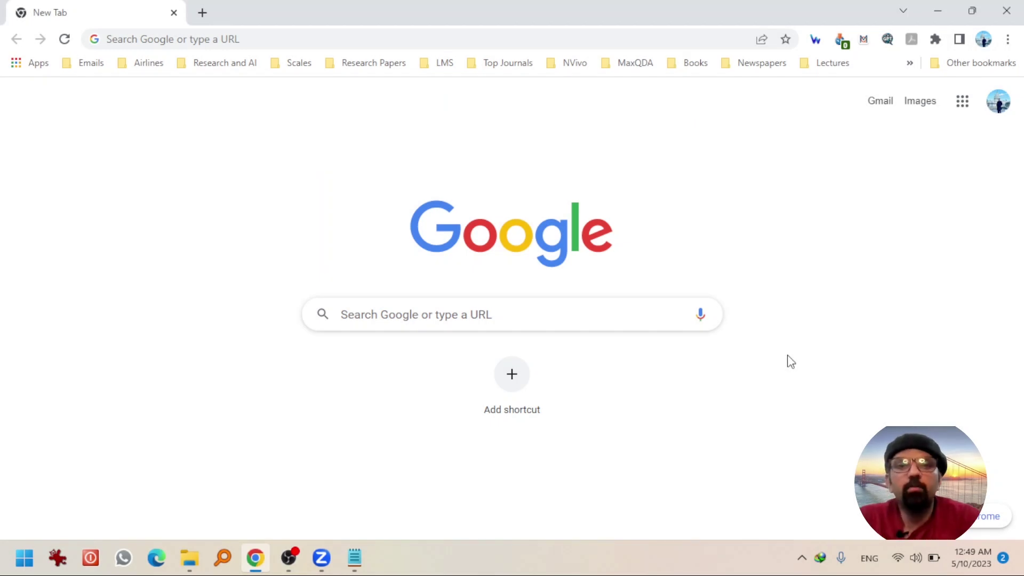
# - Go to mybib.com and sign in with a Google account to reach the empty dashboard
pyautogui.click(485, 39)
pyautogui.write('my')
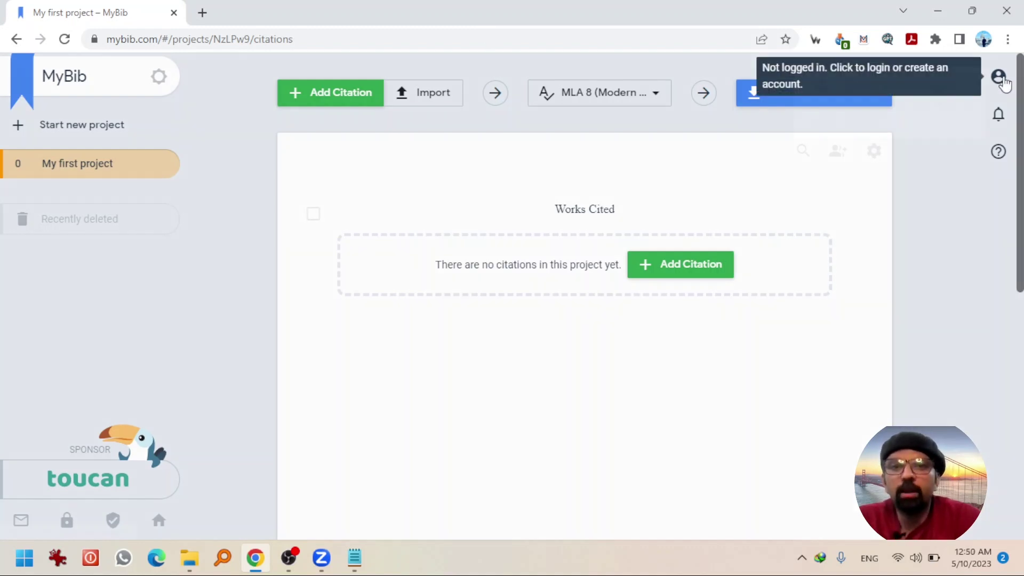
pyautogui.click(1002, 80)
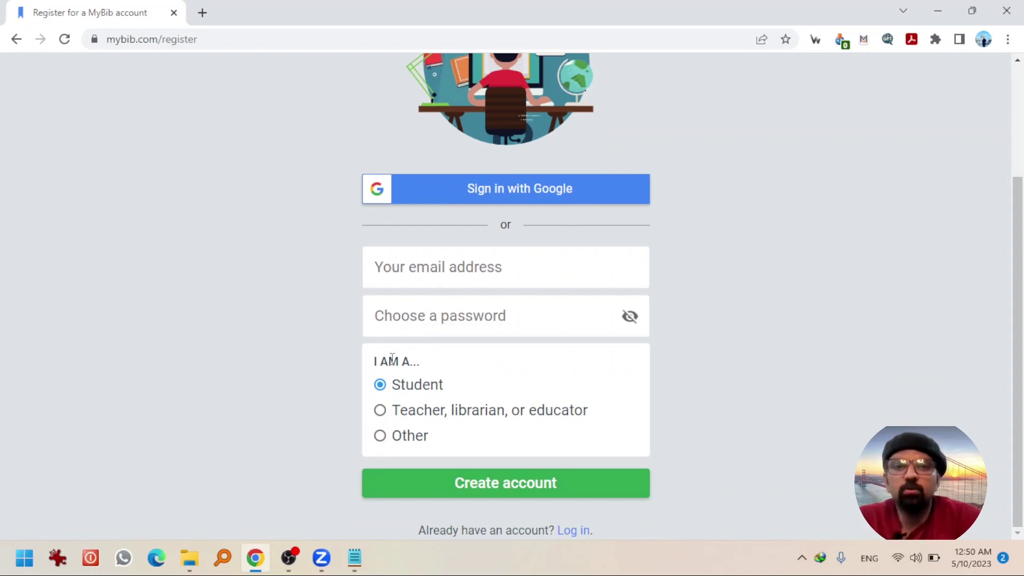
pyautogui.click(525, 197)
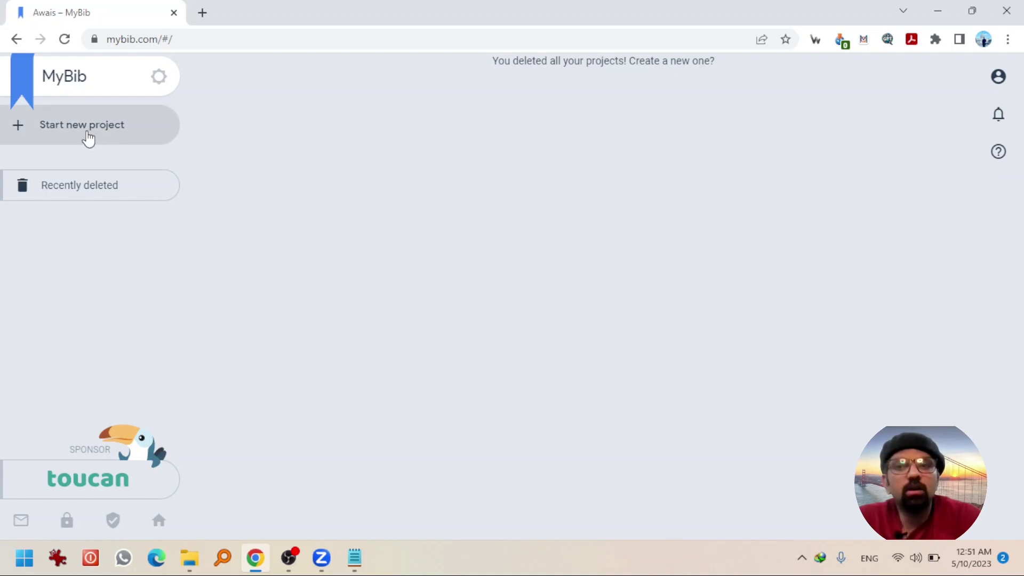
# - Create a new MyBib project, give it a name, and show its citation import options
pyautogui.click(88, 140)
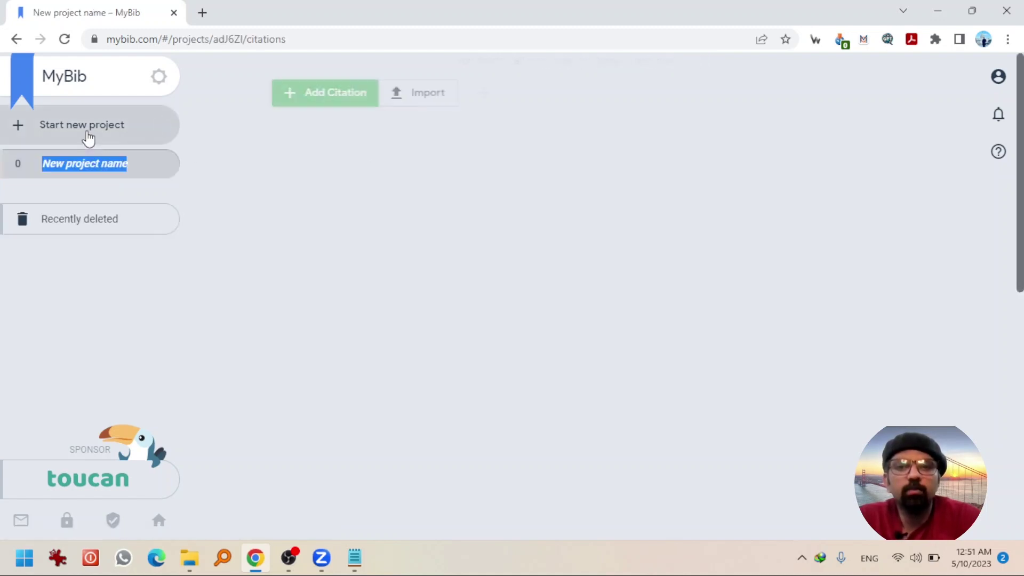
pyautogui.write('Awais')
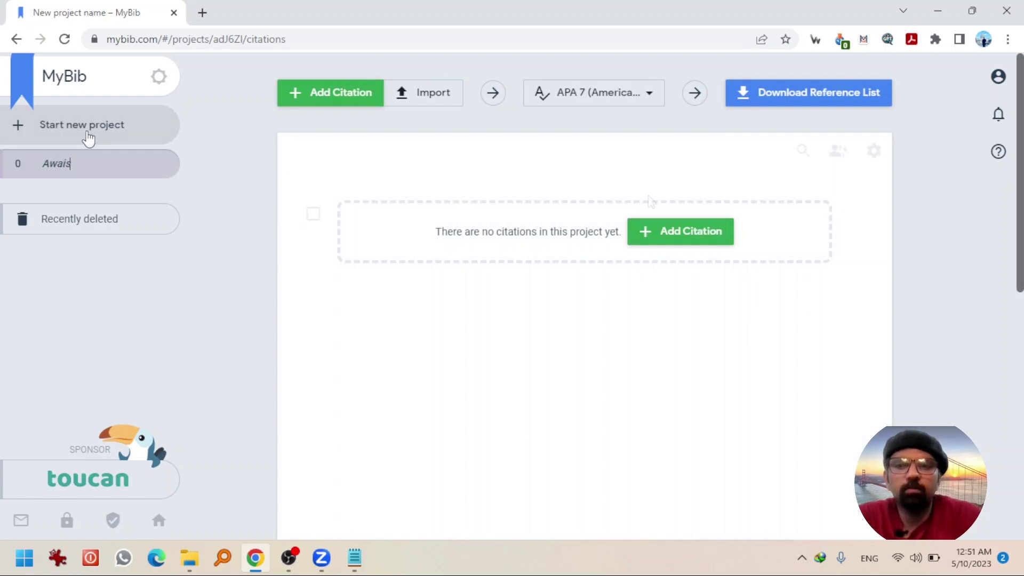
pyautogui.press('Return')
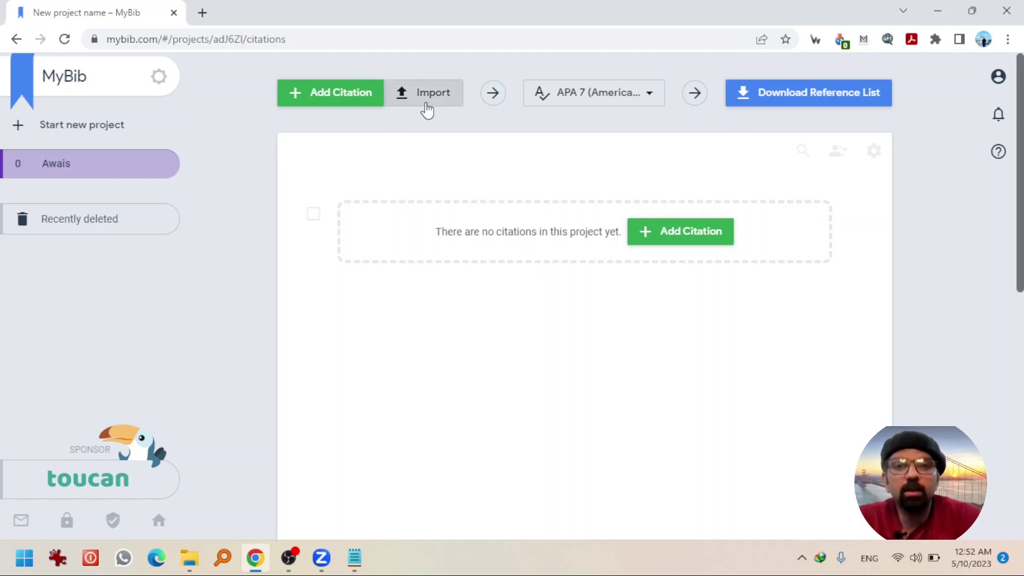
pyautogui.click(427, 109)
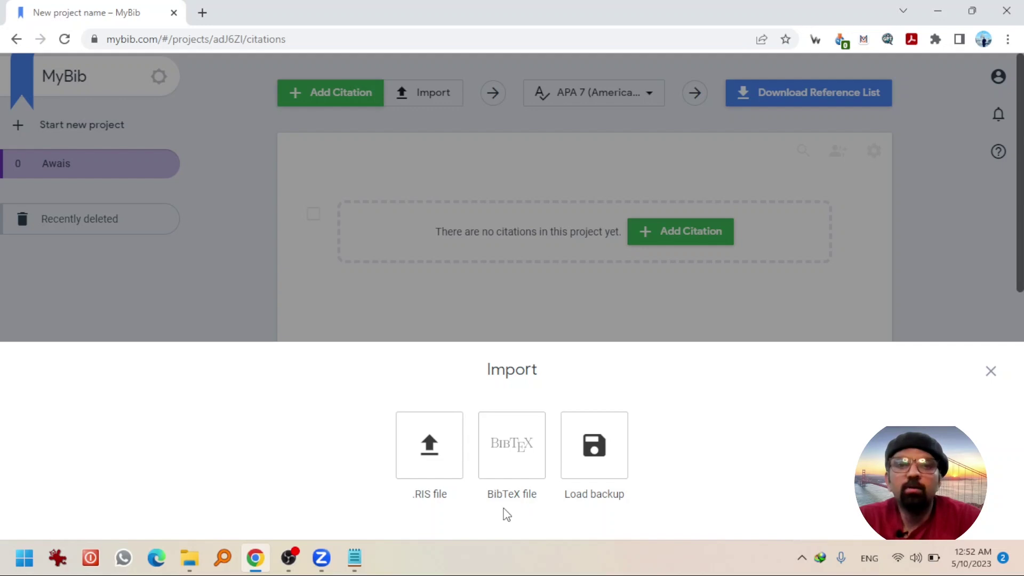
# - Dismiss the import panel and save APA 7 as the project's citation style
pyautogui.click(460, 255)
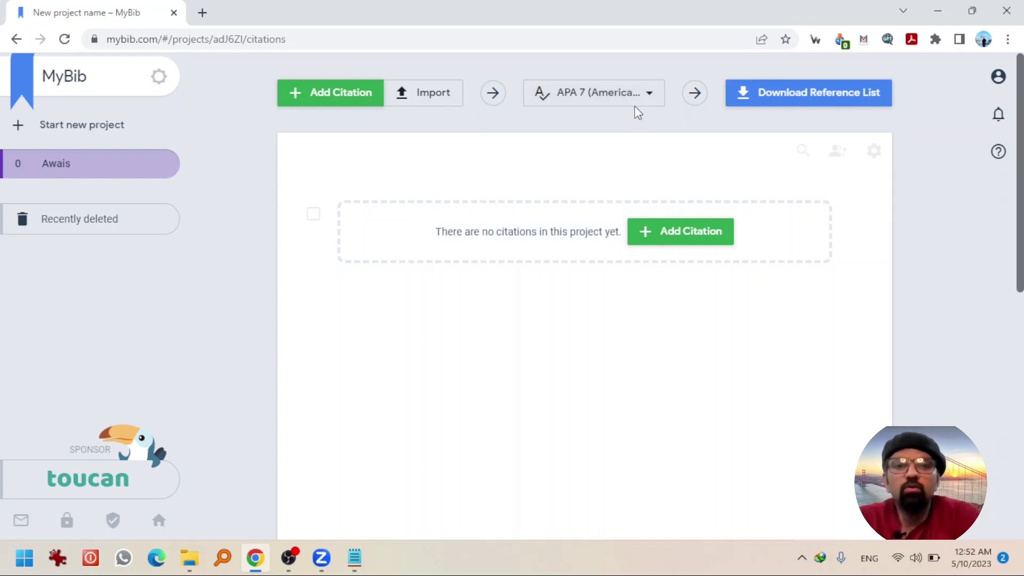
pyautogui.click(651, 98)
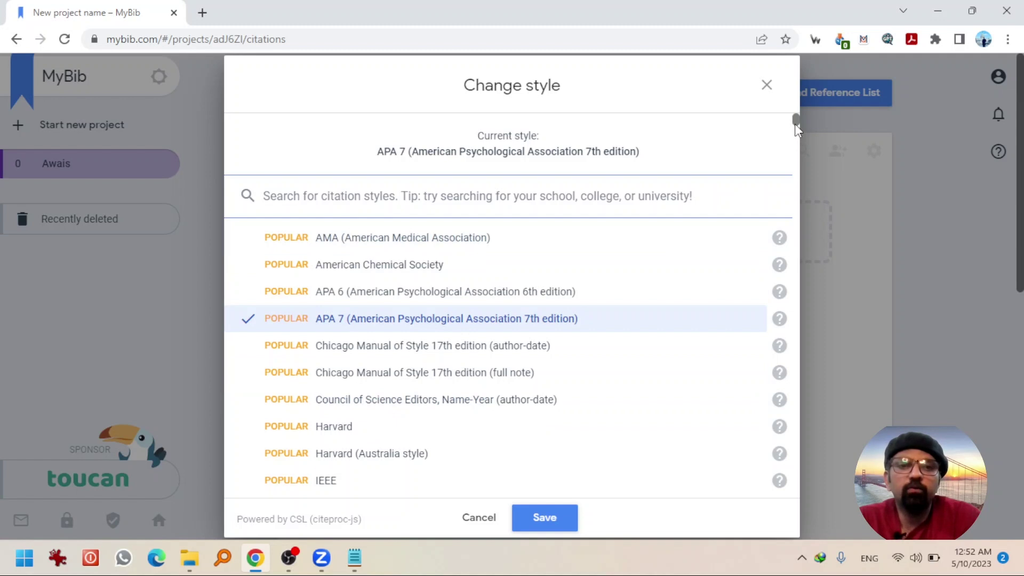
pyautogui.moveTo(797, 128); pyautogui.dragTo(797, 135)
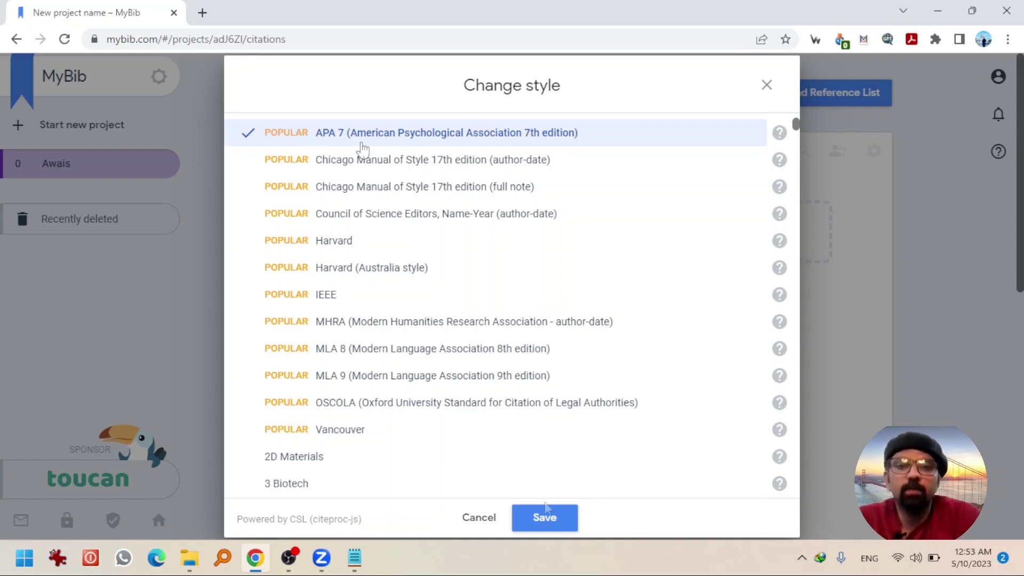
pyautogui.click(543, 516)
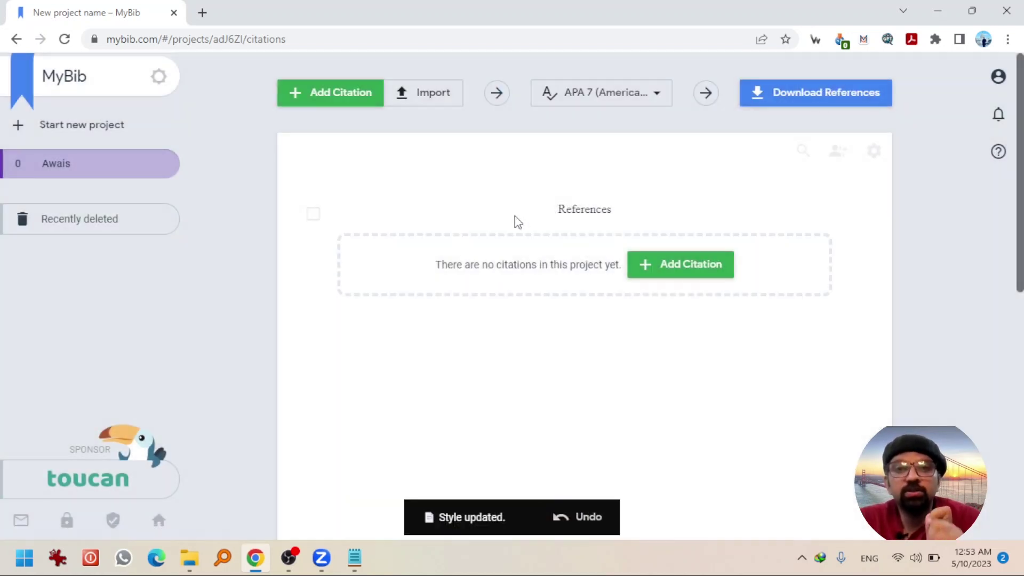
# - Begin a new citation and browse the full list of source types under More
pyautogui.click(336, 107)
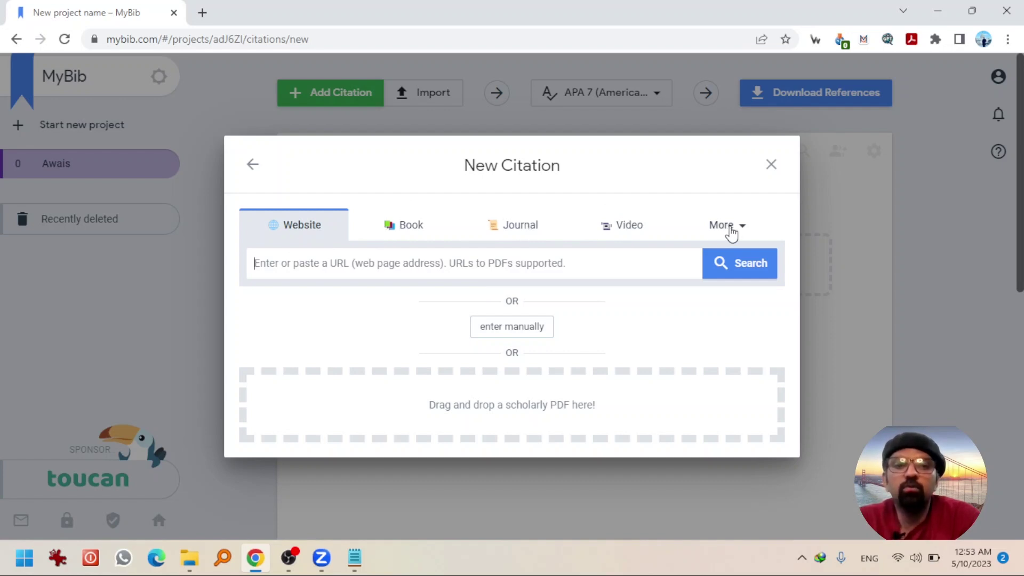
pyautogui.click(729, 229)
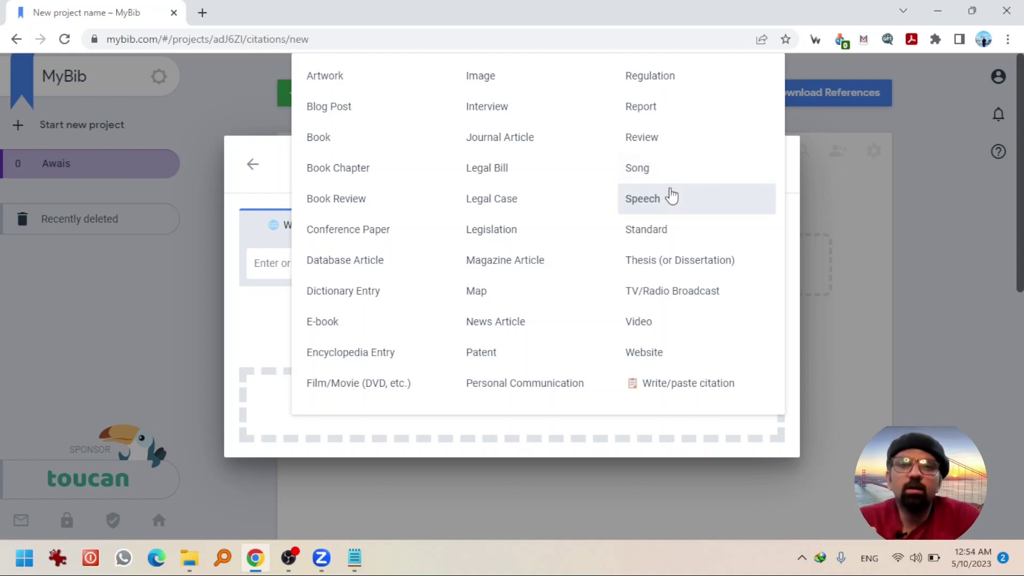
pyautogui.press('Escape')
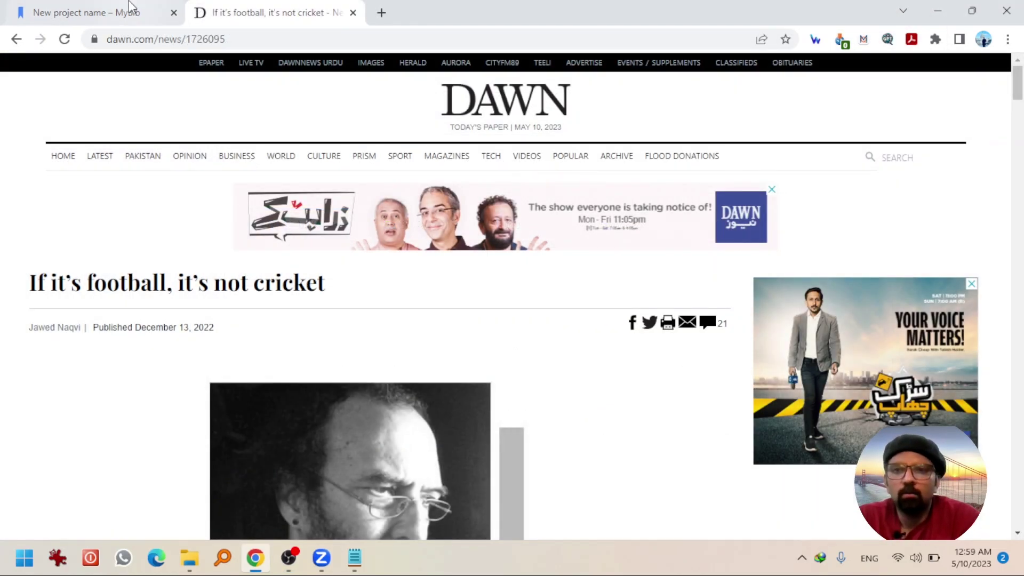
# - Copy the Dawn article's URL into MyBib's Website search and look it up
pyautogui.click(131, 6)
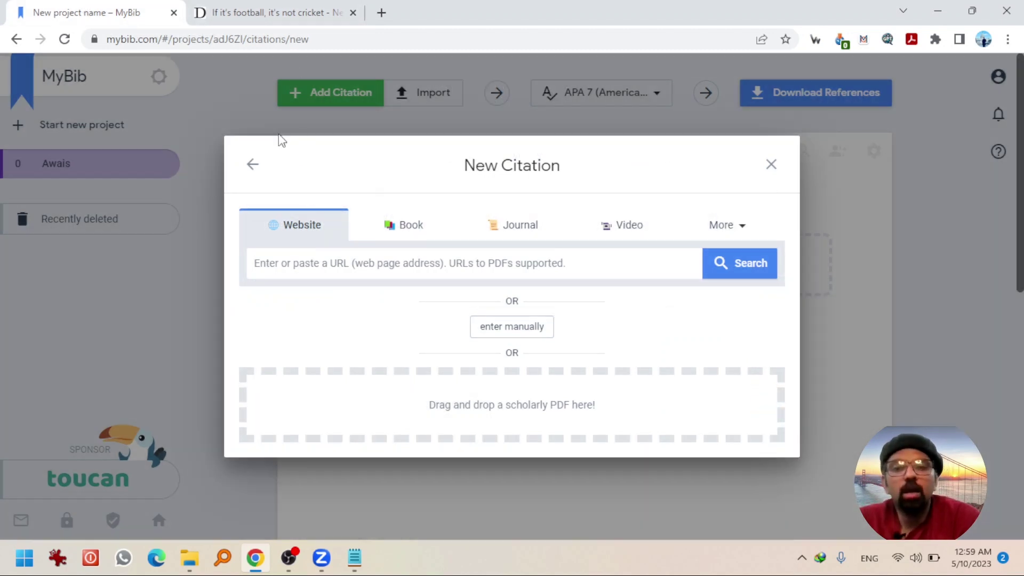
pyautogui.click(264, 11)
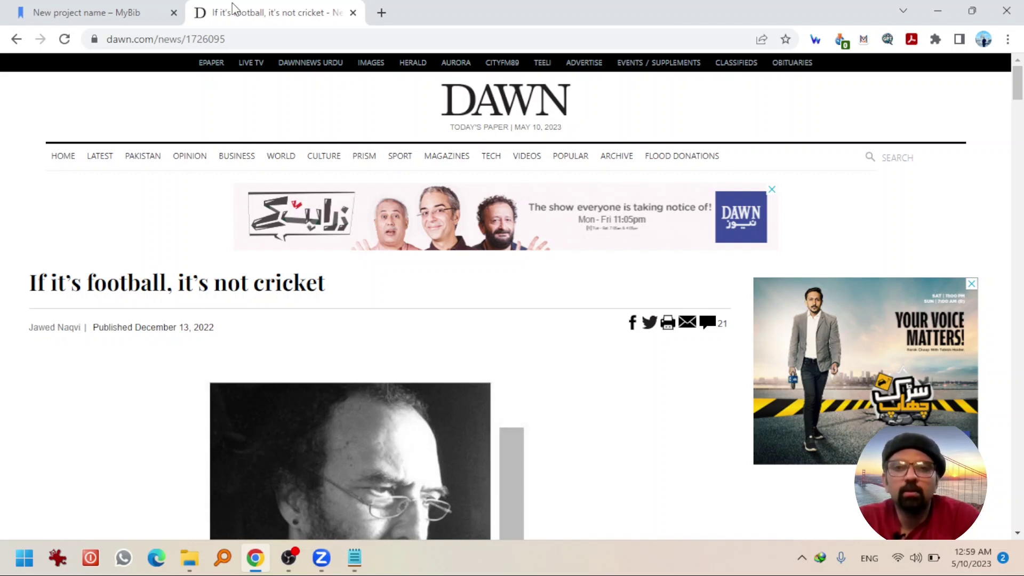
pyautogui.click(232, 40)
pyautogui.hotkey('ctrl', 'a')
pyautogui.hotkey('ctrl', 'c')
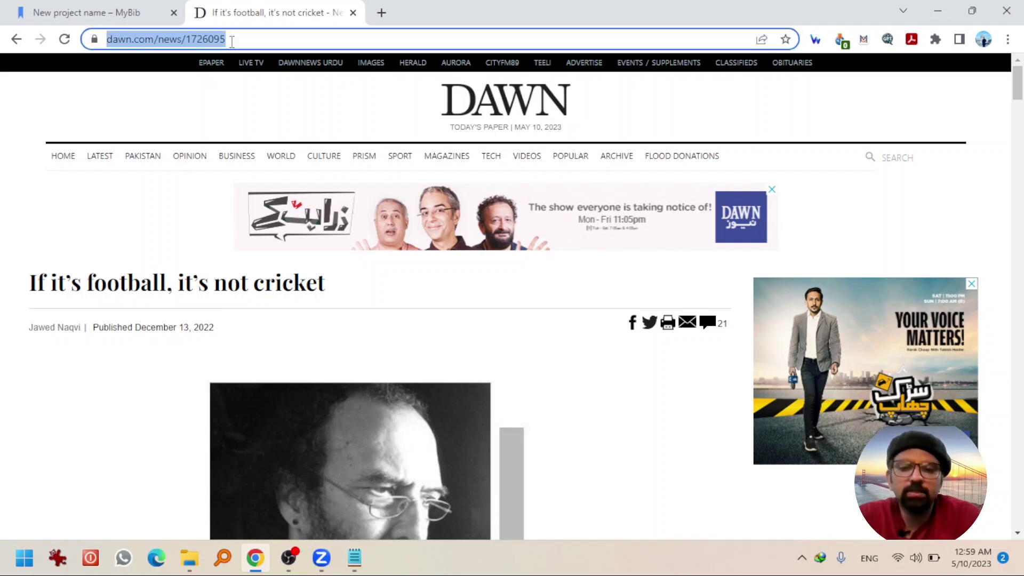
pyautogui.click(115, 8)
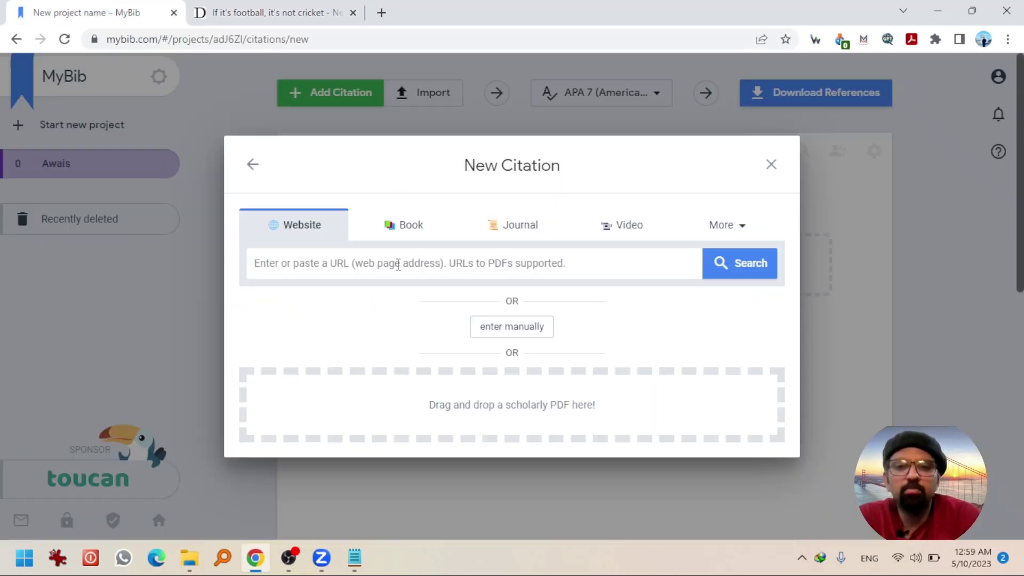
pyautogui.hotkey('ctrl', 'v')
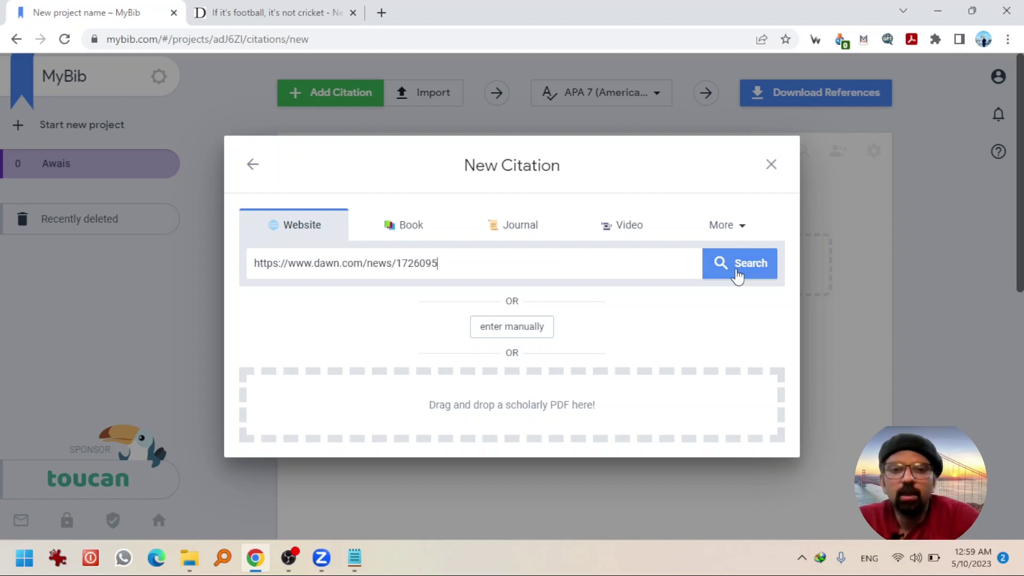
pyautogui.click(738, 277)
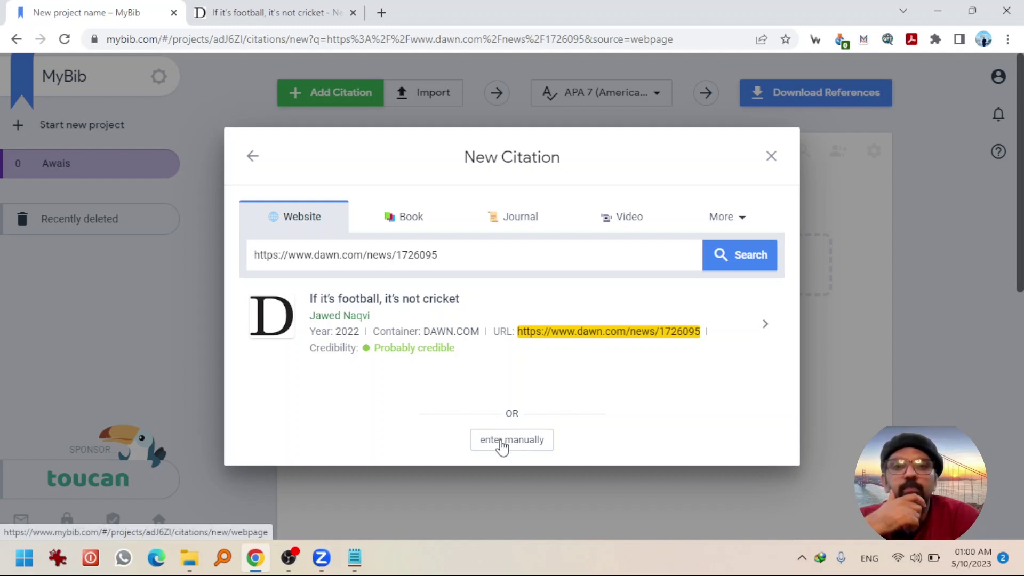
# - Open the DAWN.COM result, review its website fields, and save the citation
pyautogui.click(464, 337)
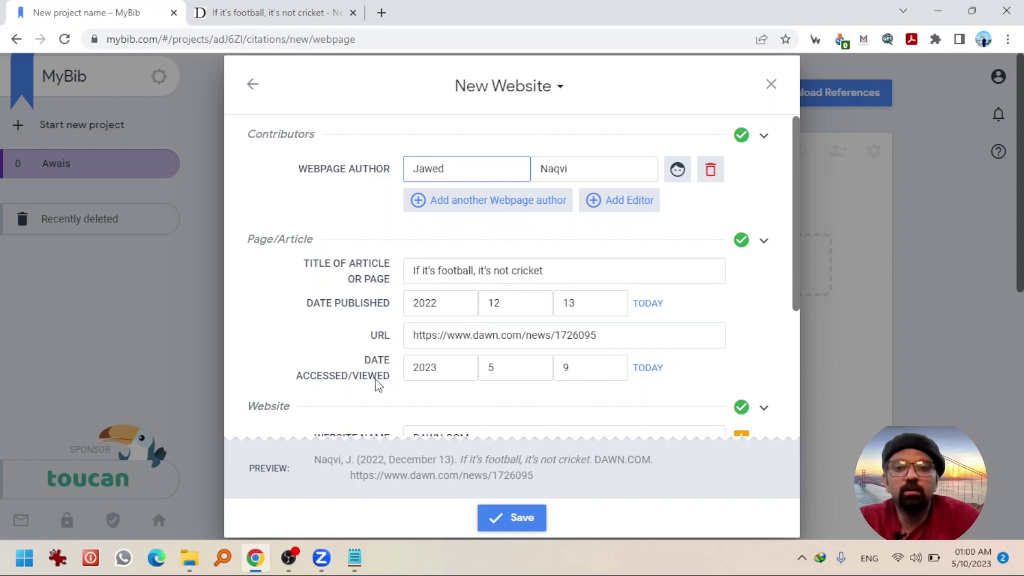
pyautogui.moveTo(796, 240); pyautogui.dragTo(798, 343)
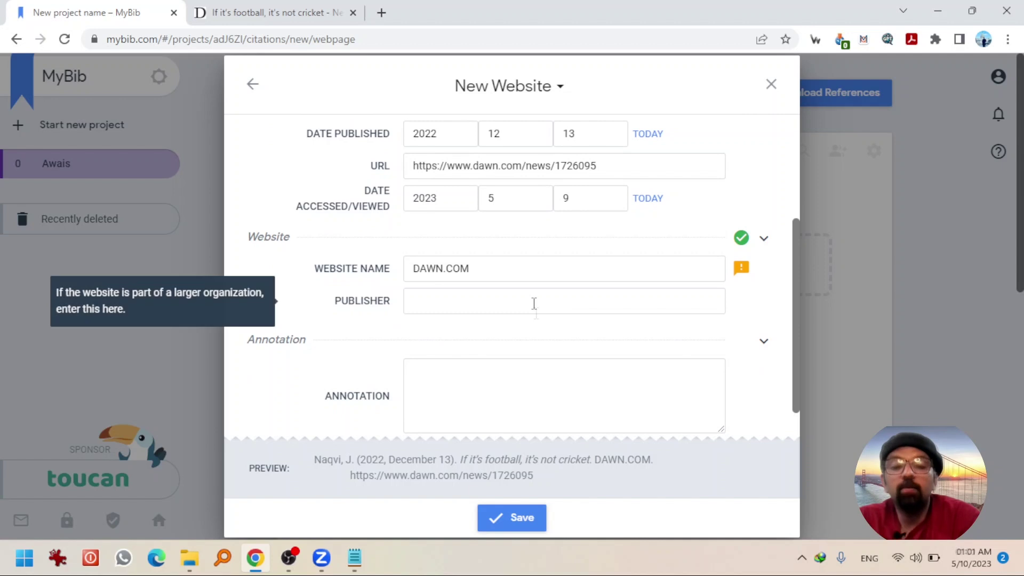
pyautogui.scroll(1, 534, 302)
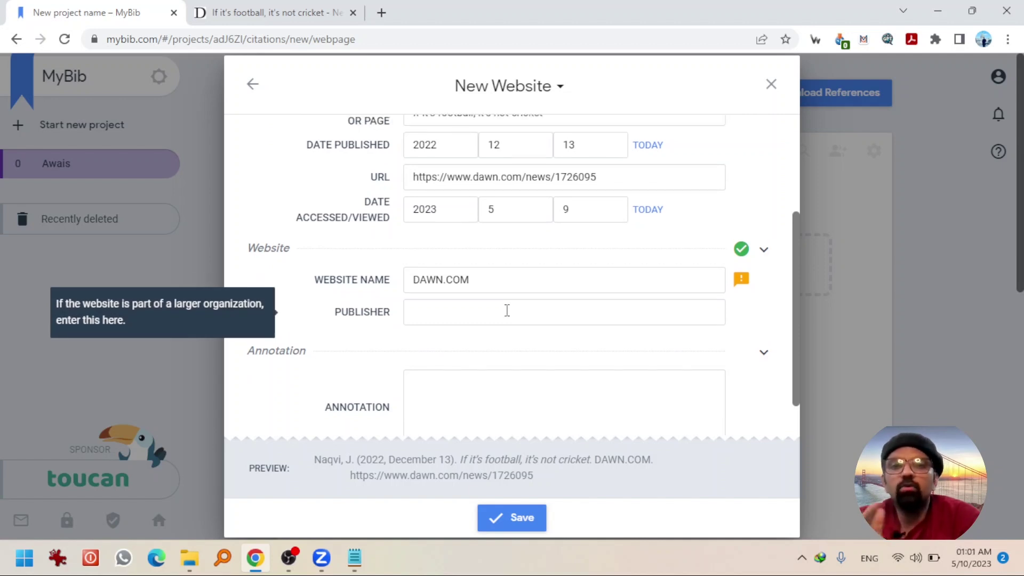
pyautogui.click(528, 528)
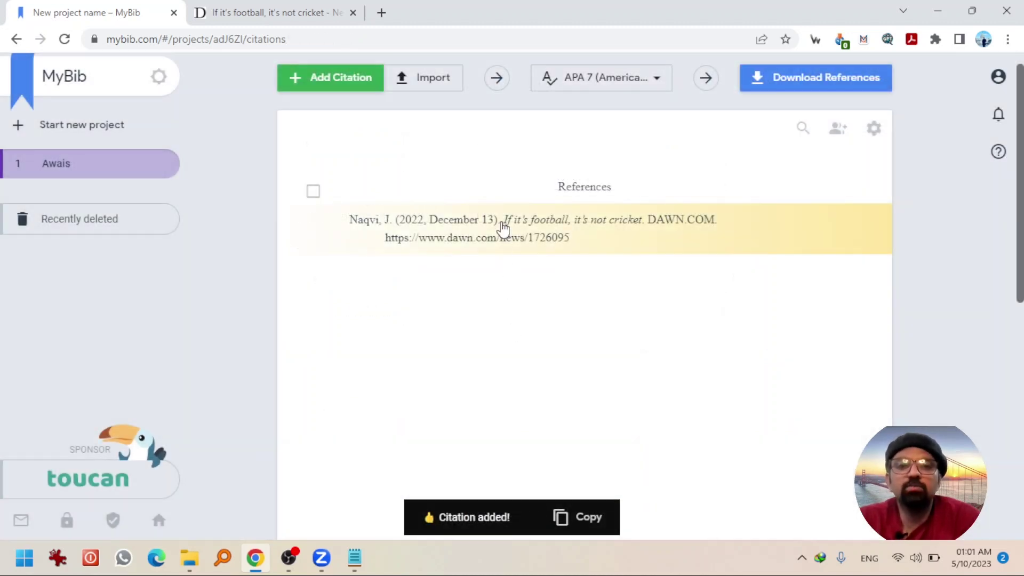
pyautogui.moveTo(502, 228)
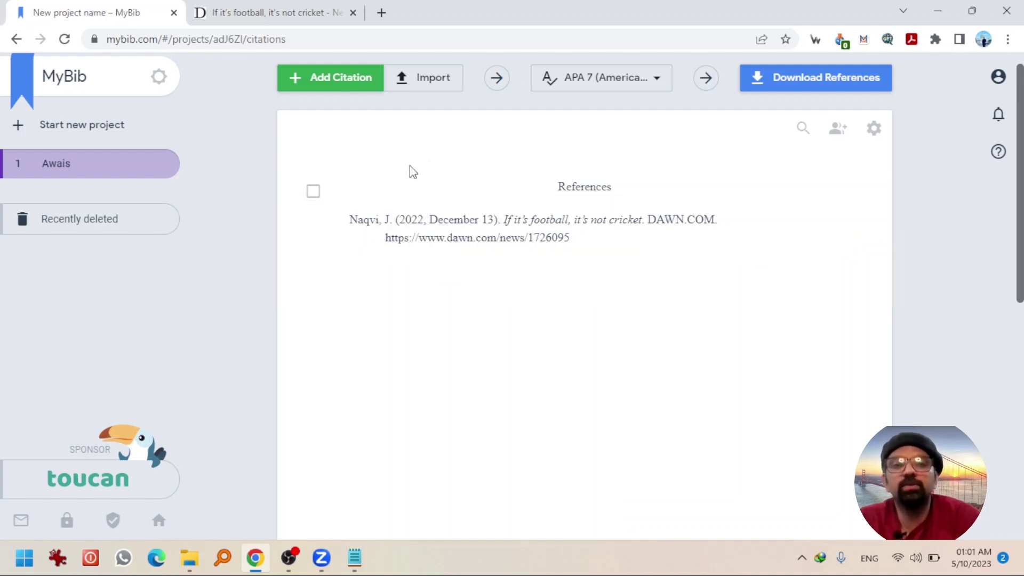
# - Start a new book citation and close the Dawn article tab
pyautogui.click(341, 87)
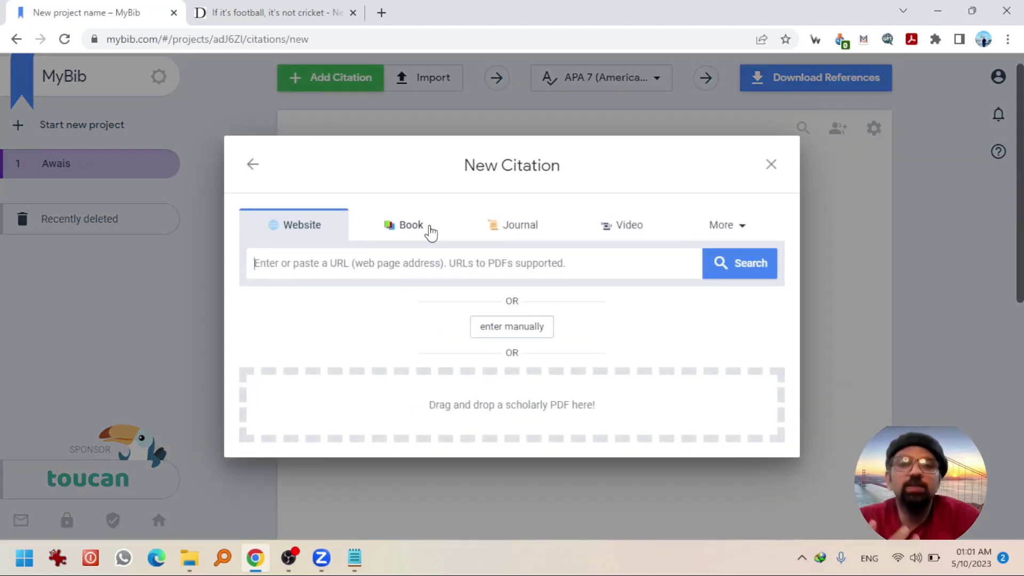
pyautogui.click(431, 231)
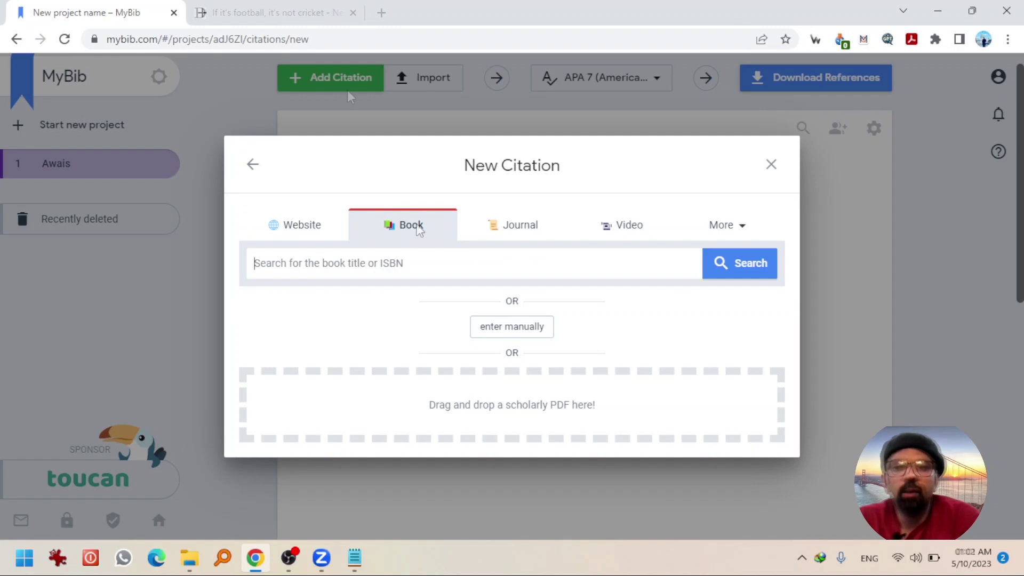
pyautogui.middleClick(202, 9)
# - Find the 'Environment, Media and Communication' (2019) page on Google Books and select its URL
pyautogui.click(203, 11)
pyautogui.write('google boo')
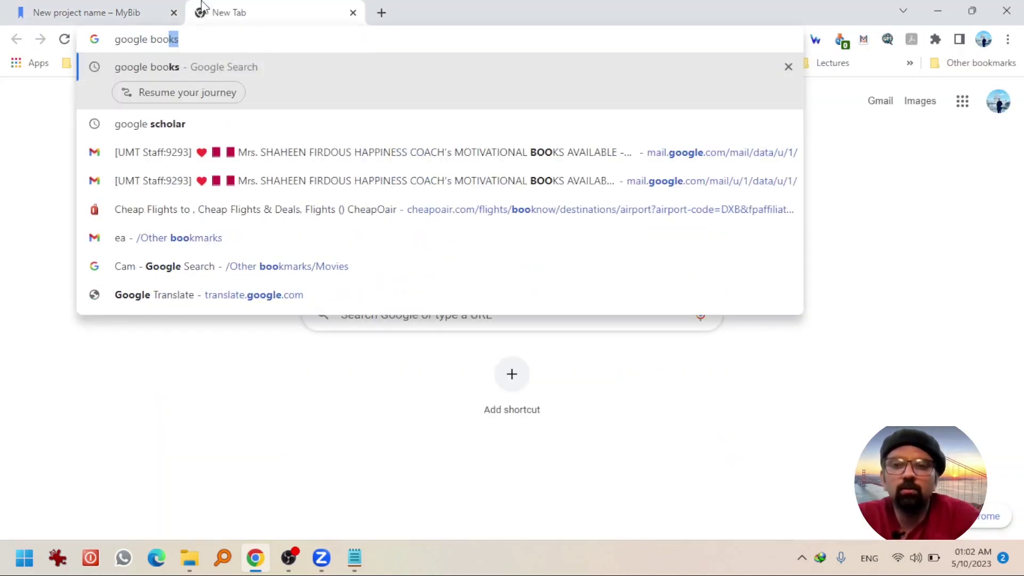
pyautogui.press('Return')
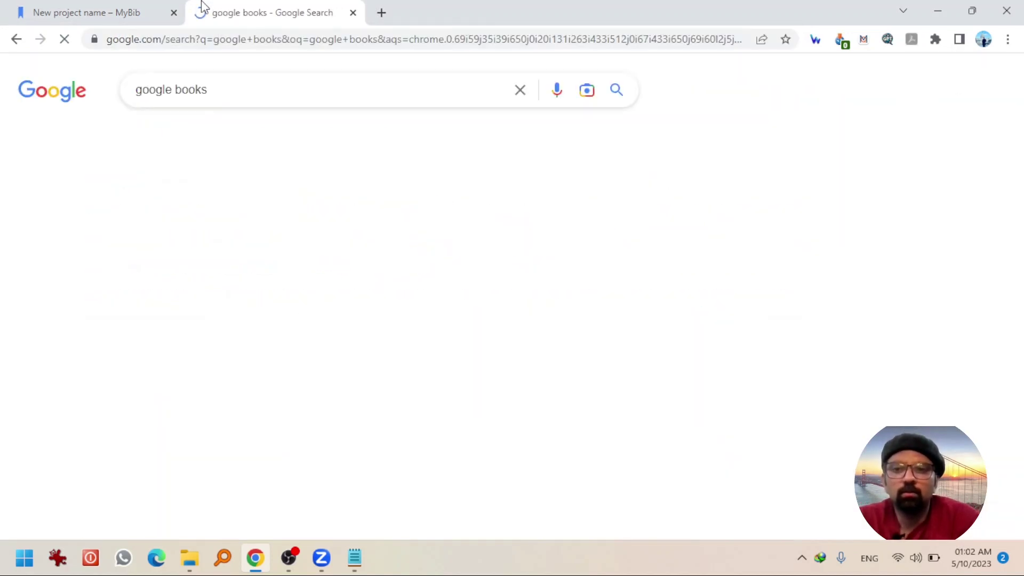
pyautogui.click(222, 231)
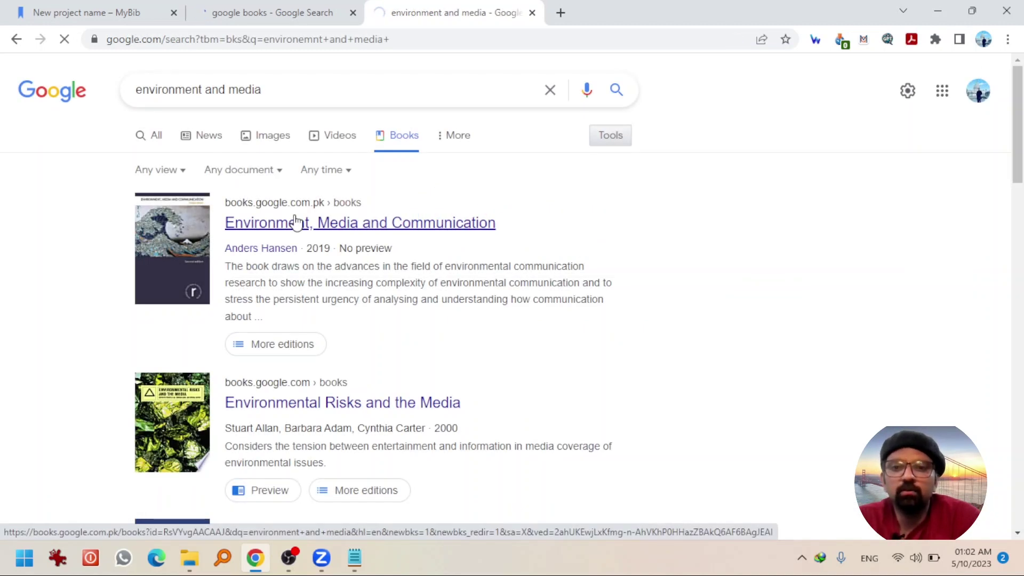
pyautogui.click(296, 222)
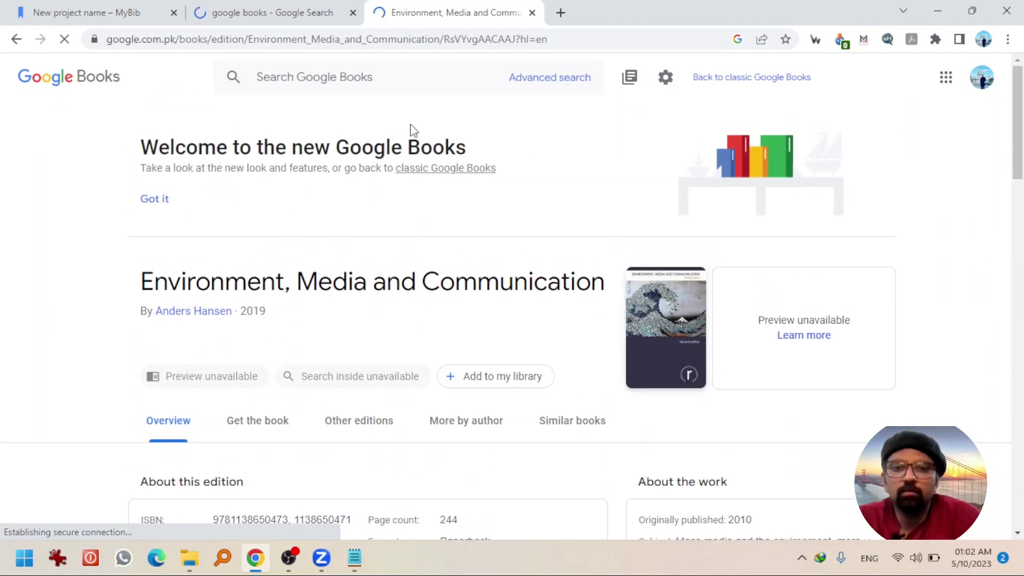
pyautogui.click(382, 43)
pyautogui.hotkey('ctrl', 'c')
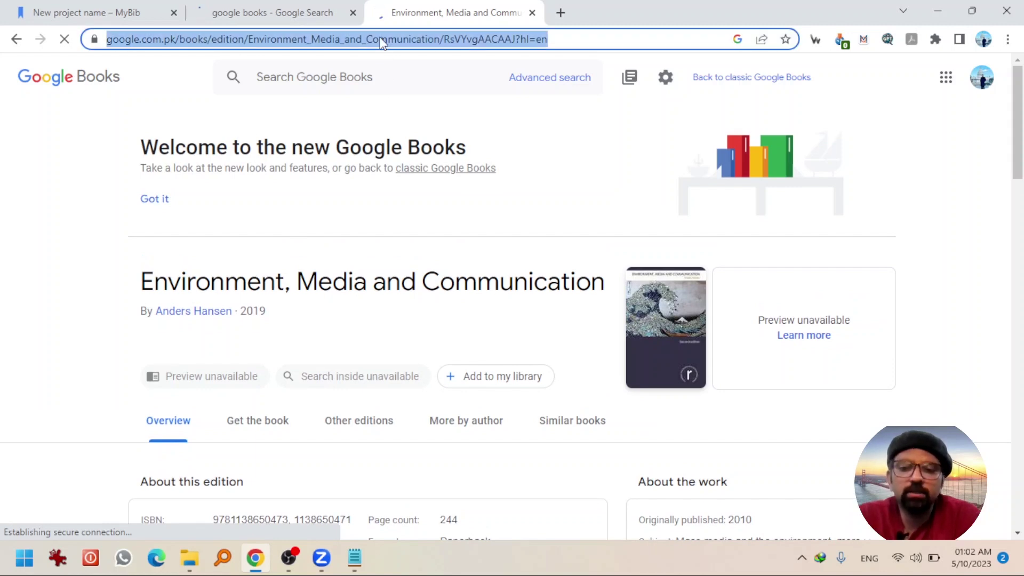
# - Paste the Google Books URL into Book search and save the Hansen 2019 Routledge citation
pyautogui.click(140, 12)
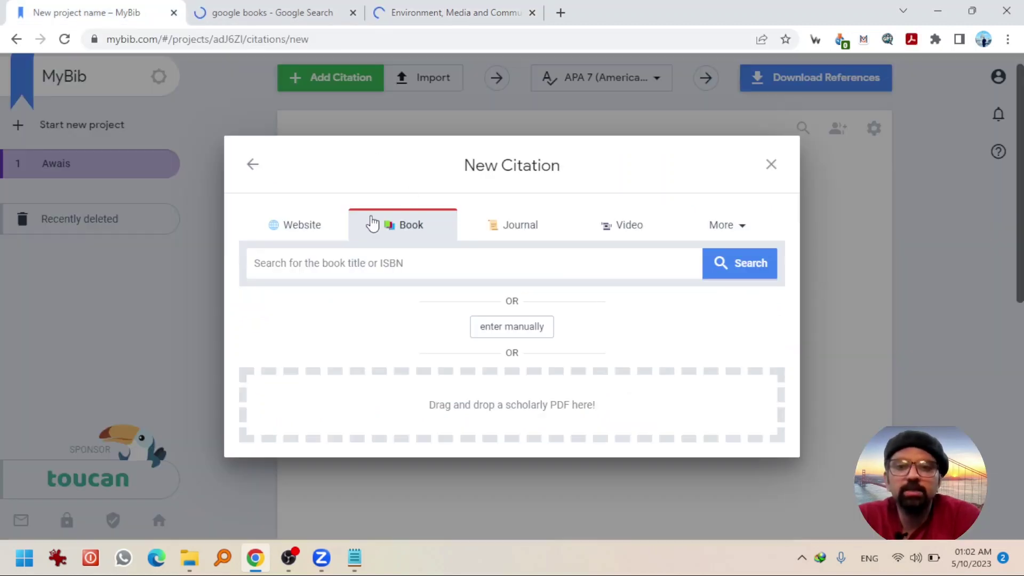
pyautogui.hotkey('ctrl', 'v')
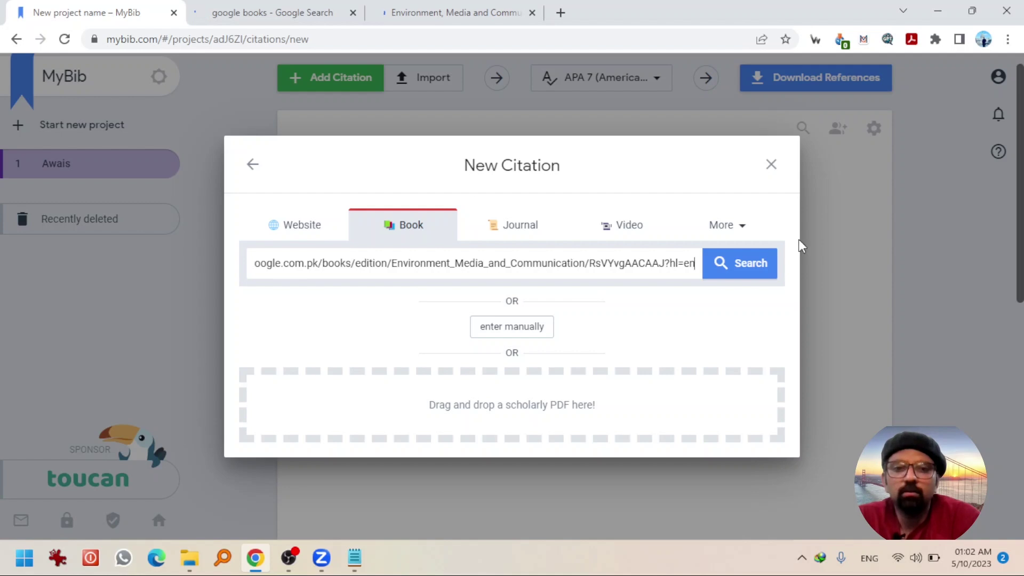
pyautogui.click(768, 269)
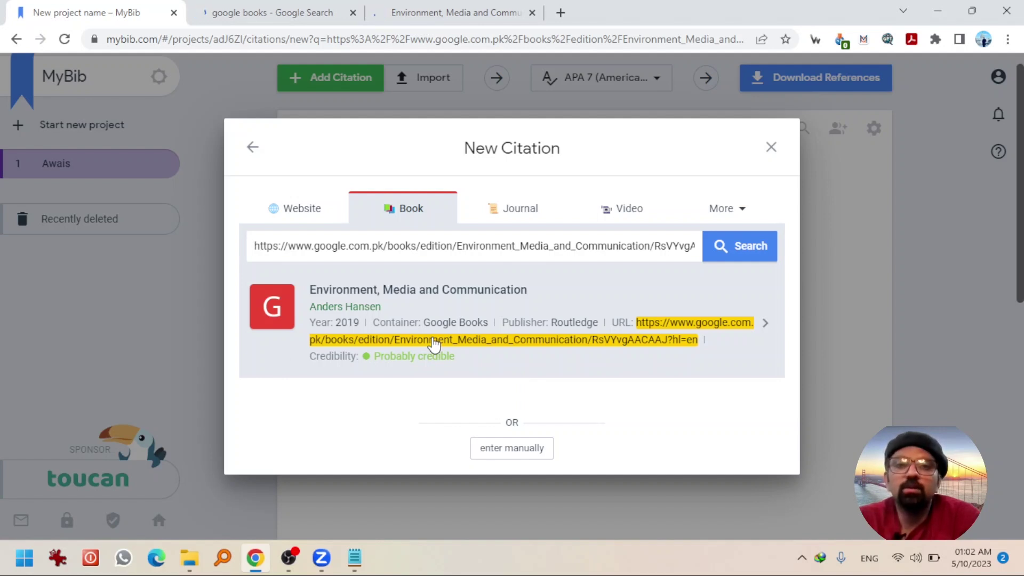
pyautogui.click(421, 308)
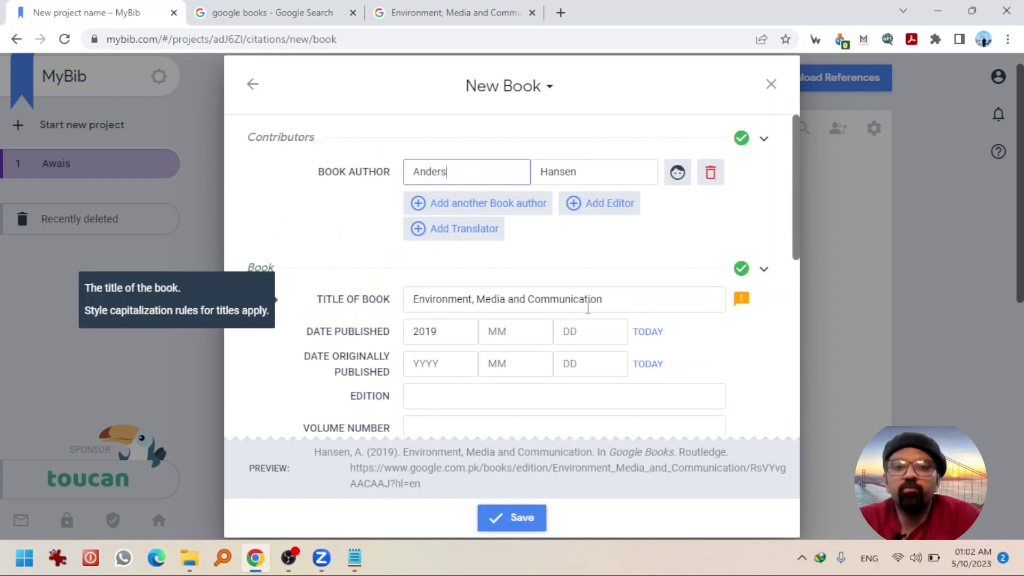
pyautogui.click(509, 519)
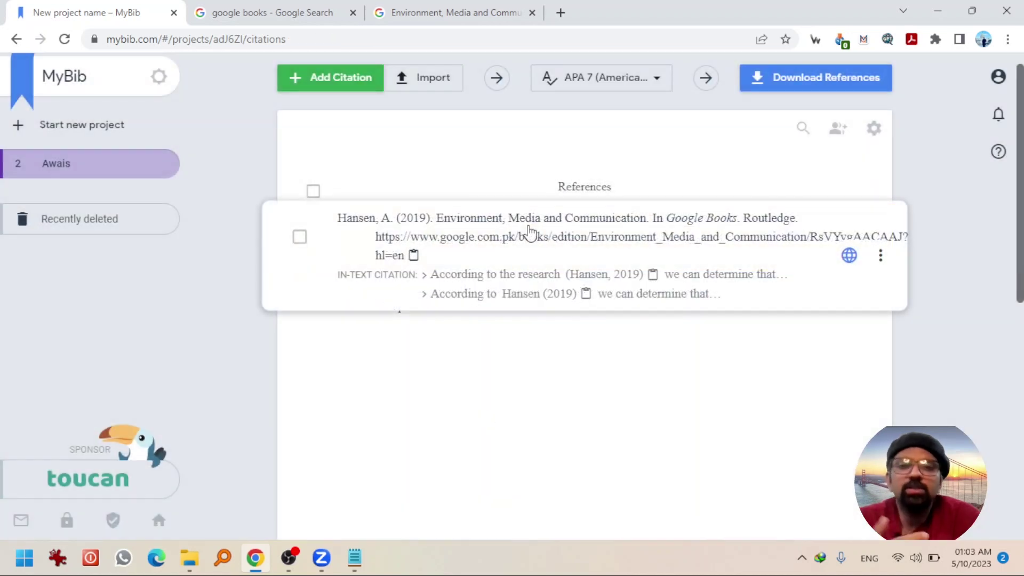
pyautogui.click(336, 80)
pyautogui.click(407, 223)
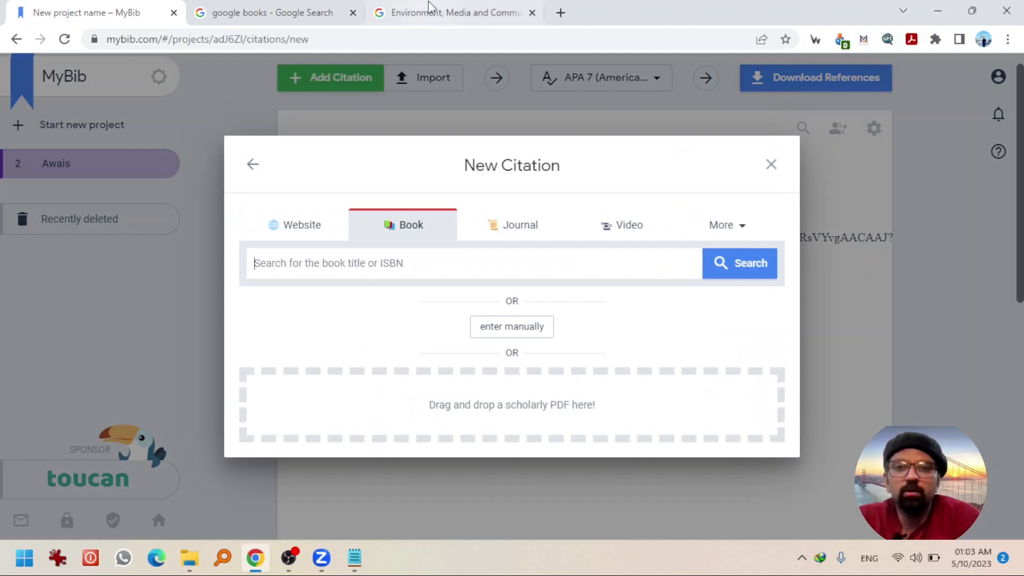
pyautogui.click(430, 11)
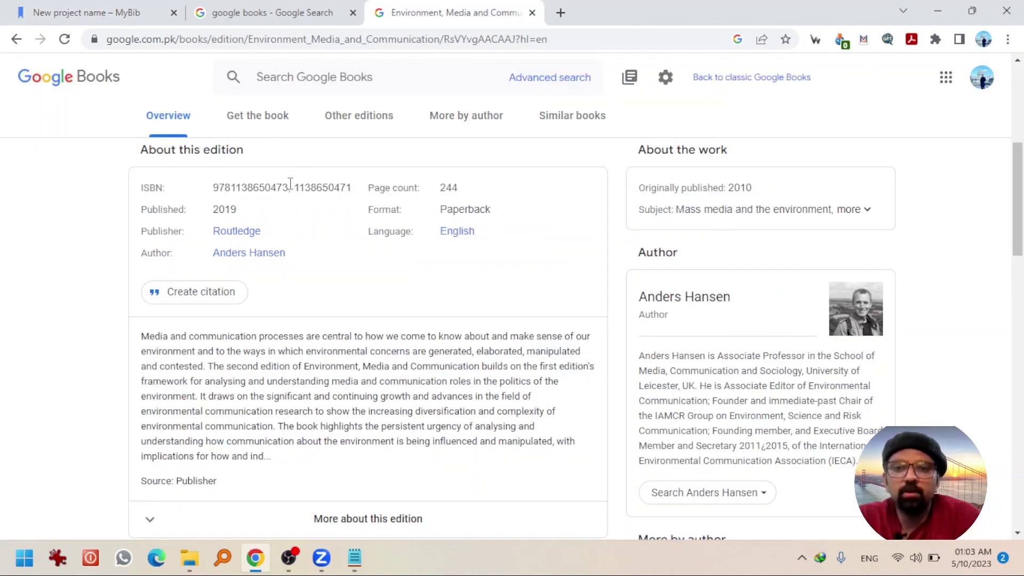
pyautogui.moveTo(288, 187); pyautogui.dragTo(212, 187)
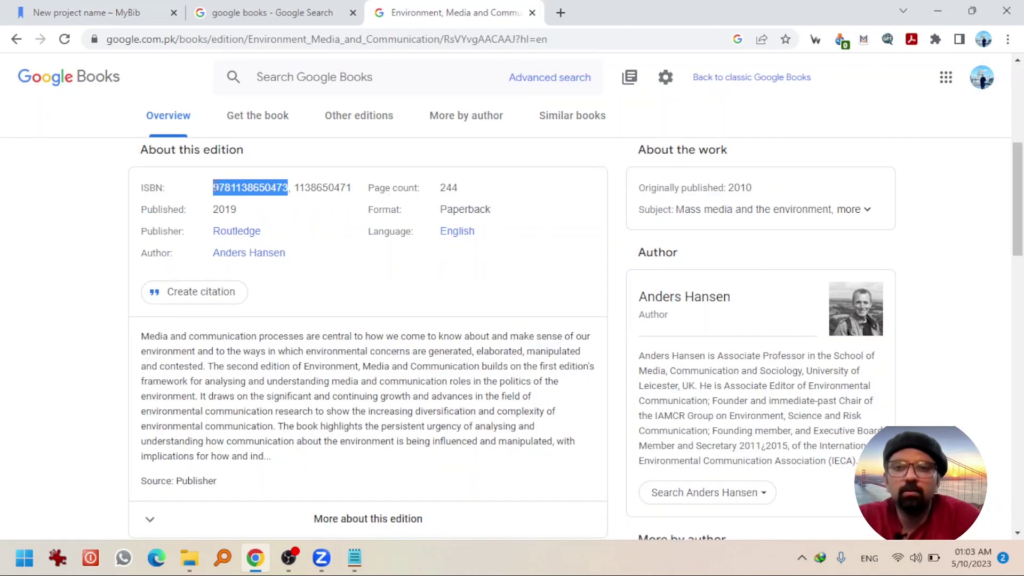
pyautogui.hotkey('ctrl', 'c')
pyautogui.click(91, 12)
pyautogui.click(465, 256)
pyautogui.hotkey('ctrl', 'v')
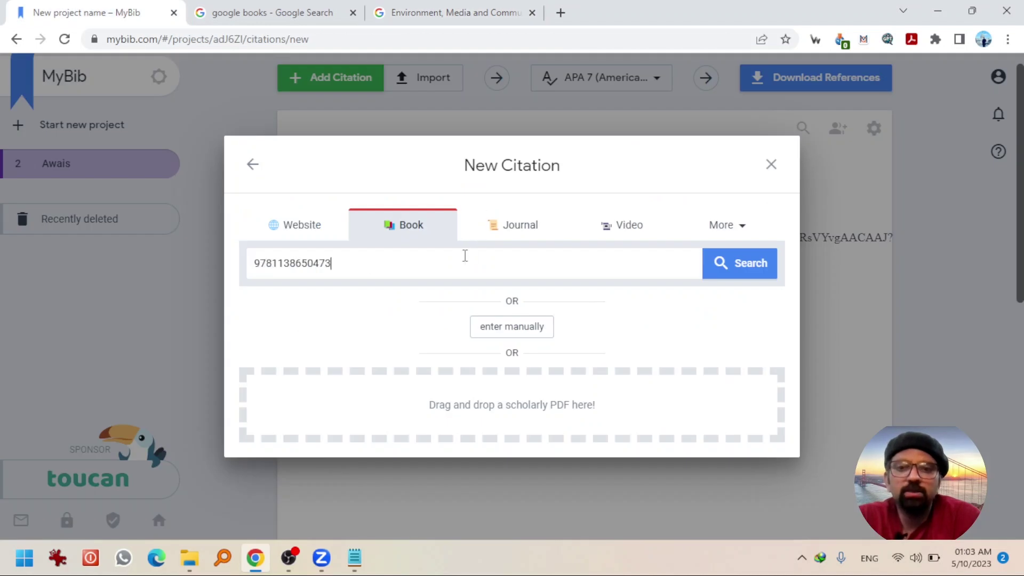
# - Save the ISBN result as a 2018 Routledge book, accepting the duplicate-title warning
pyautogui.click(732, 267)
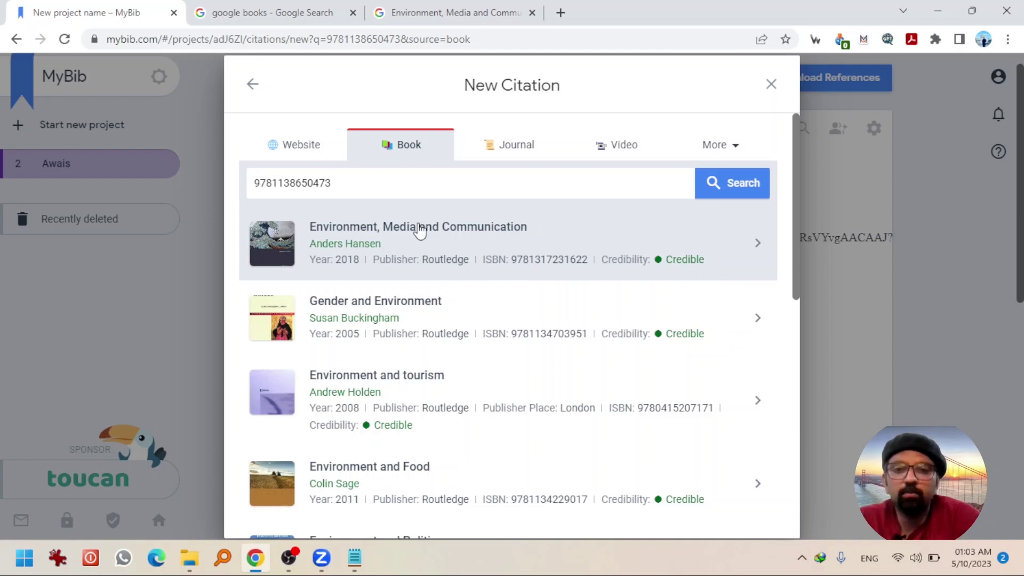
pyautogui.click(420, 230)
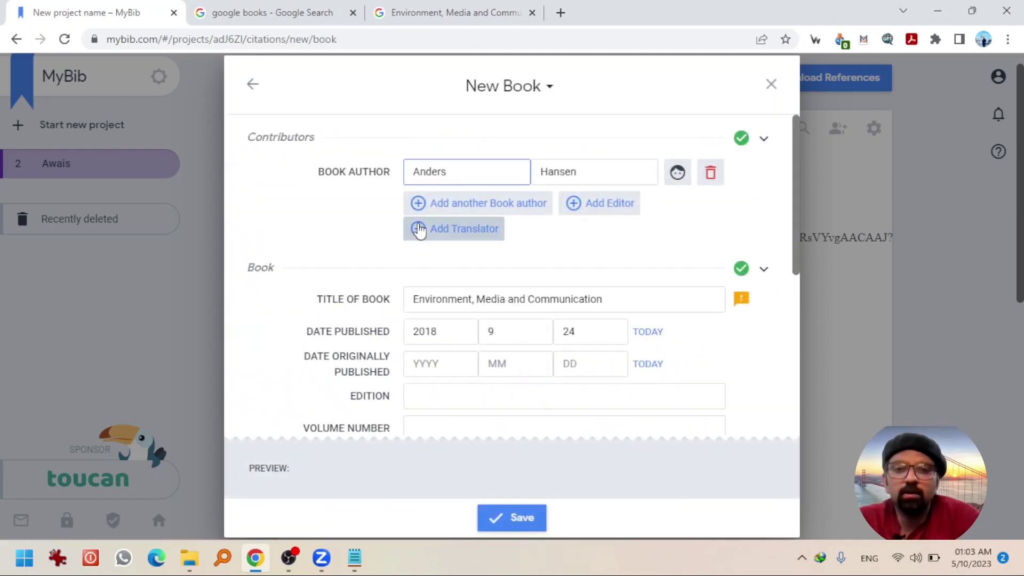
pyautogui.moveTo(794, 166); pyautogui.dragTo(785, 356)
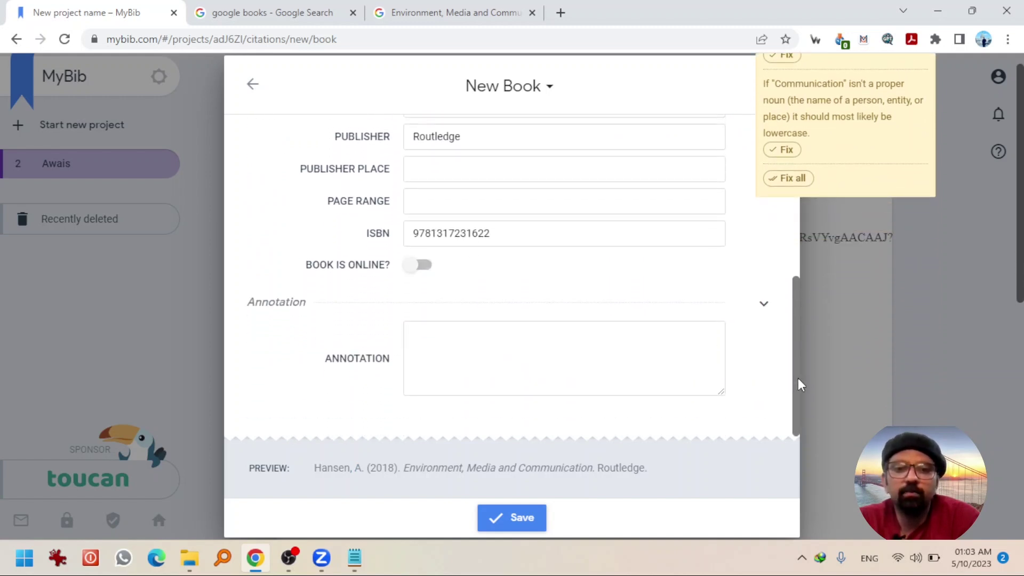
pyautogui.click(516, 513)
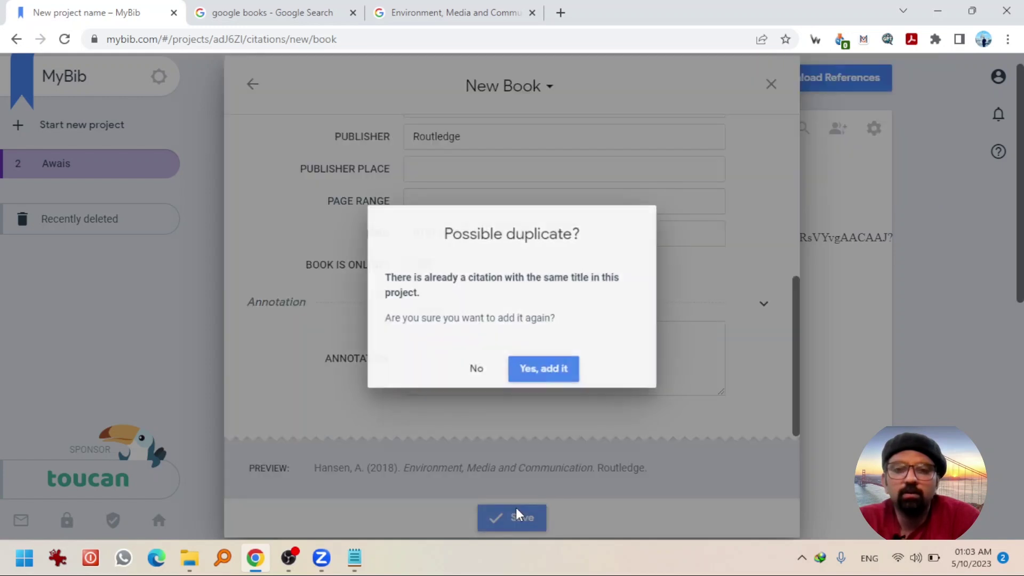
pyautogui.click(521, 377)
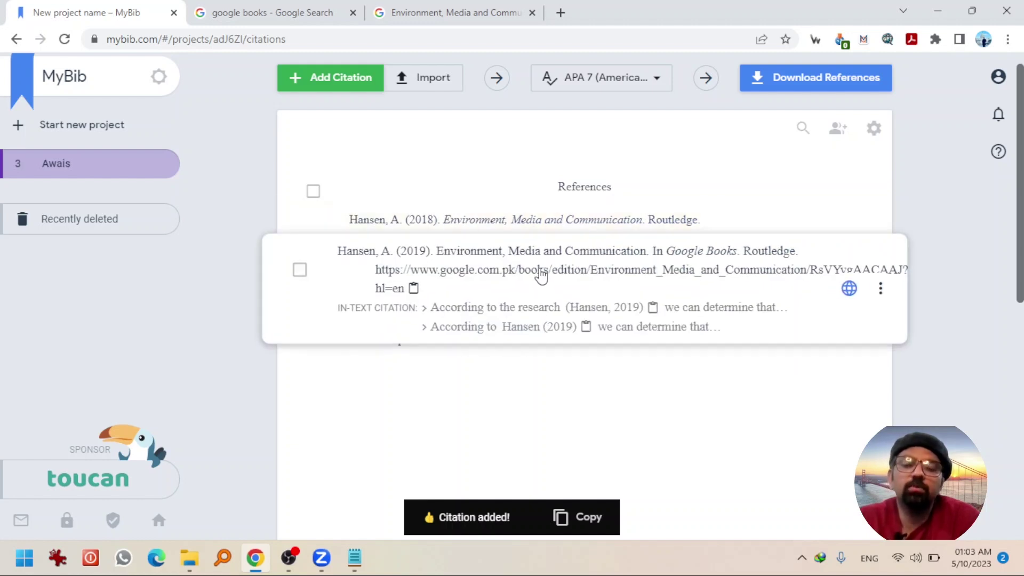
# - Start a new journal article citation and search the web for Google Scholar
pyautogui.click(343, 87)
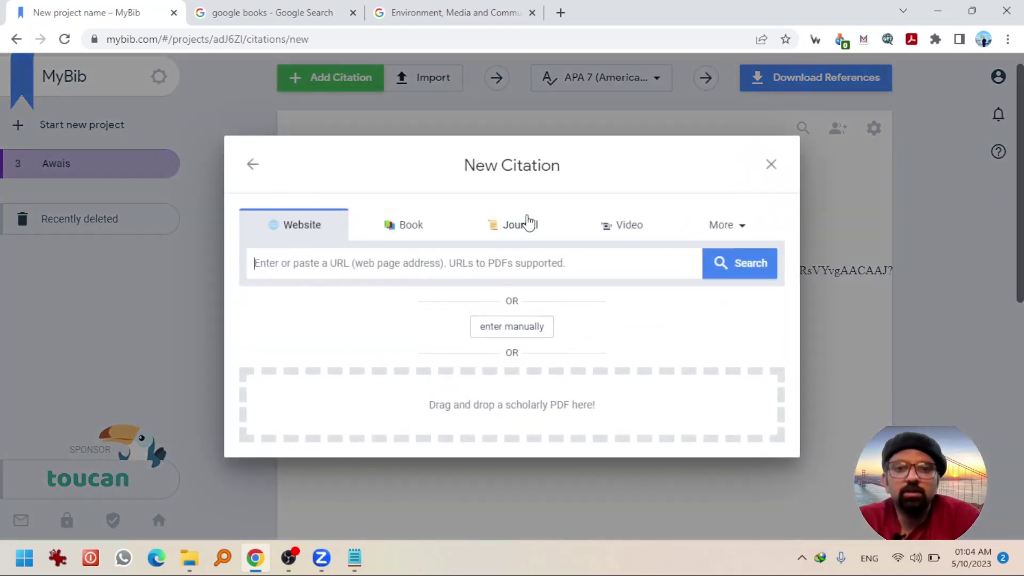
pyautogui.click(528, 223)
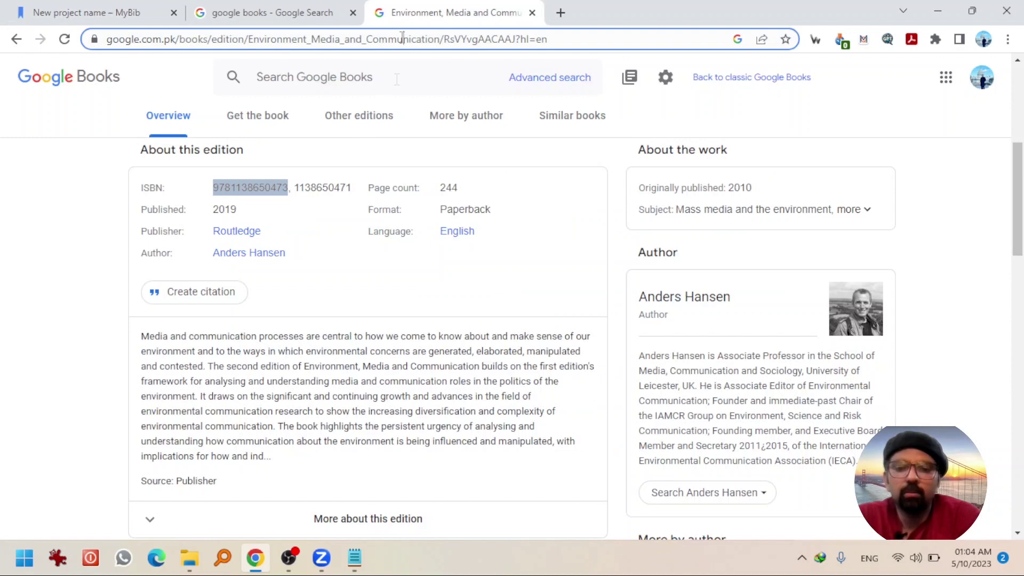
pyautogui.click(401, 37)
pyautogui.write('google schol')
pyautogui.press('Return')
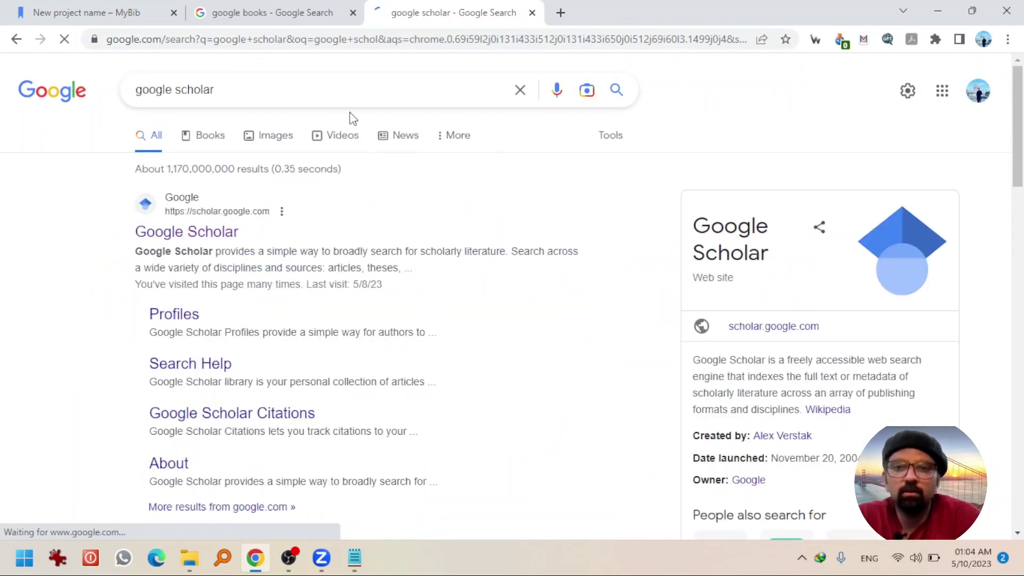
# - Search Google Scholar for 'exposure to online hate' and copy the article's DOI link
pyautogui.rightClick(198, 233)
pyautogui.click(415, 219)
pyautogui.write('e')
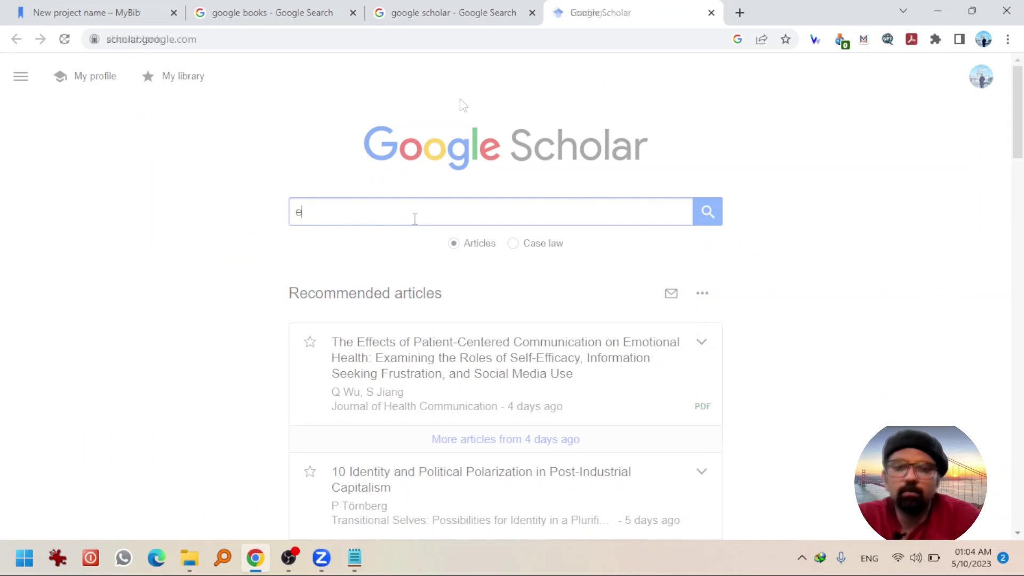
pyautogui.write('xposure to onli')
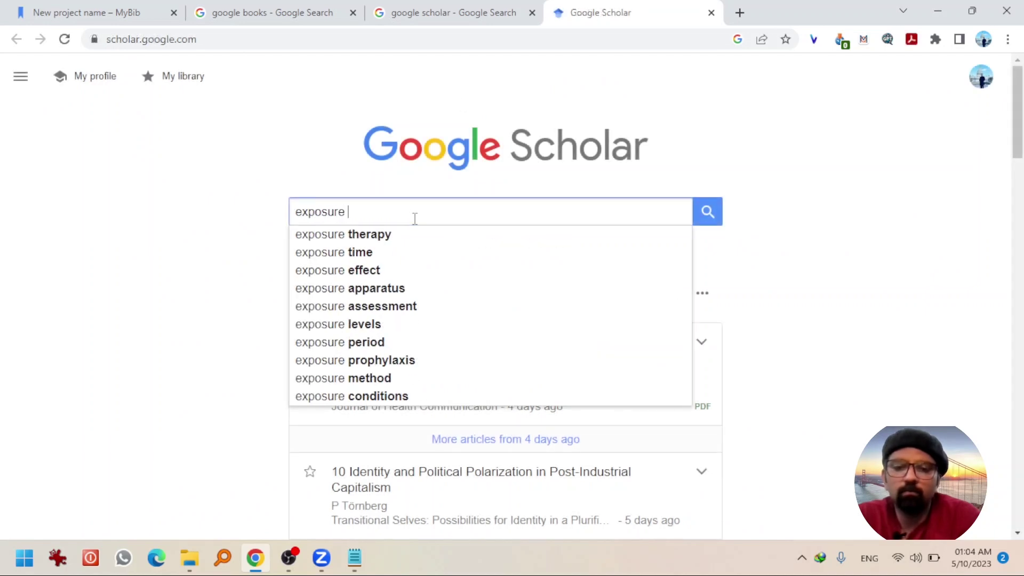
pyautogui.write('ne hate')
pyautogui.press('Return')
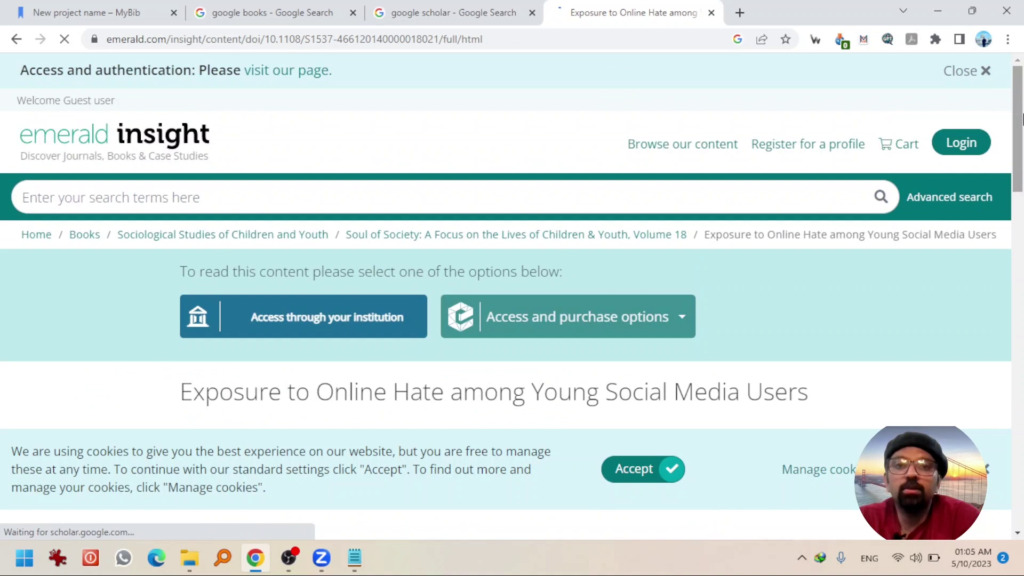
pyautogui.moveTo(1022, 150); pyautogui.dragTo(1021, 462)
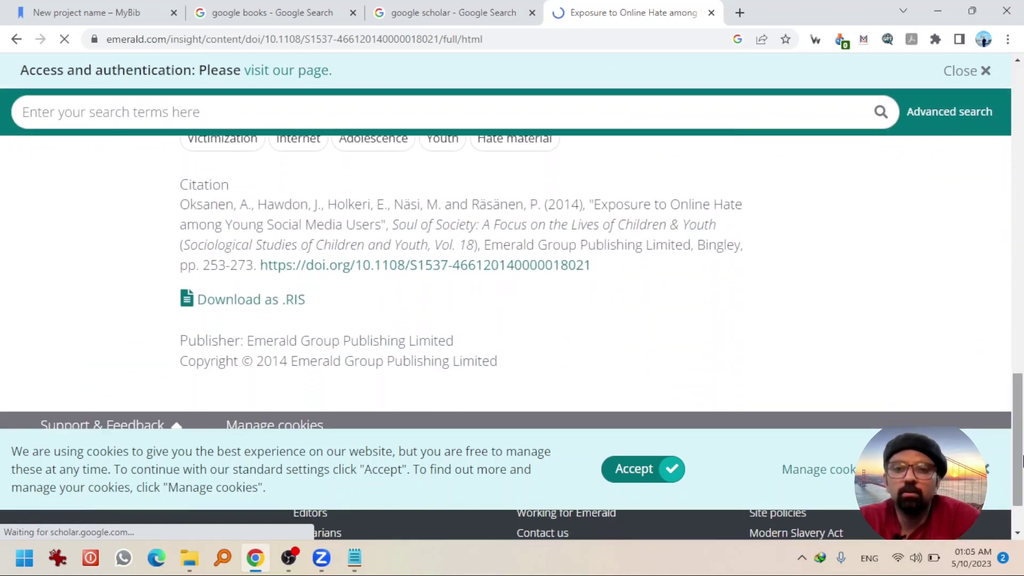
pyautogui.rightClick(479, 271)
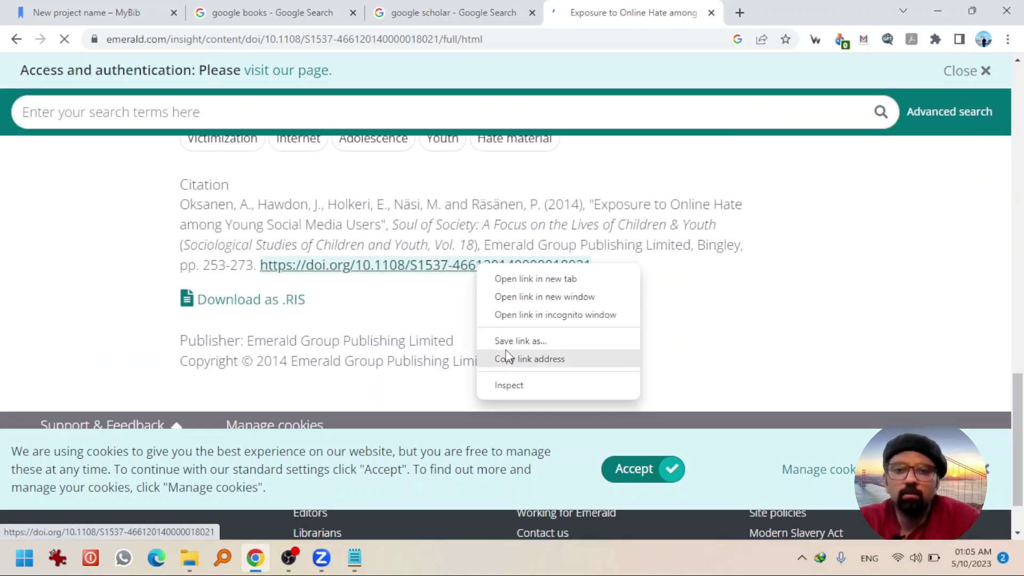
pyautogui.click(510, 360)
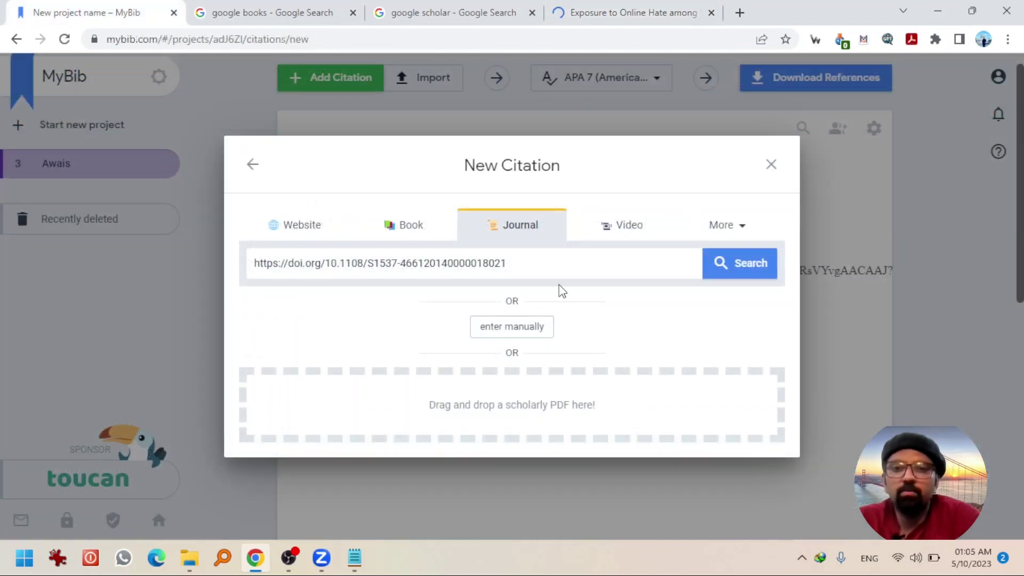
# - Find the 2014 Oksanen et al. article 'Exposure to Online Hate among Young Social Media Users' and save its citation
pyautogui.click(730, 269)
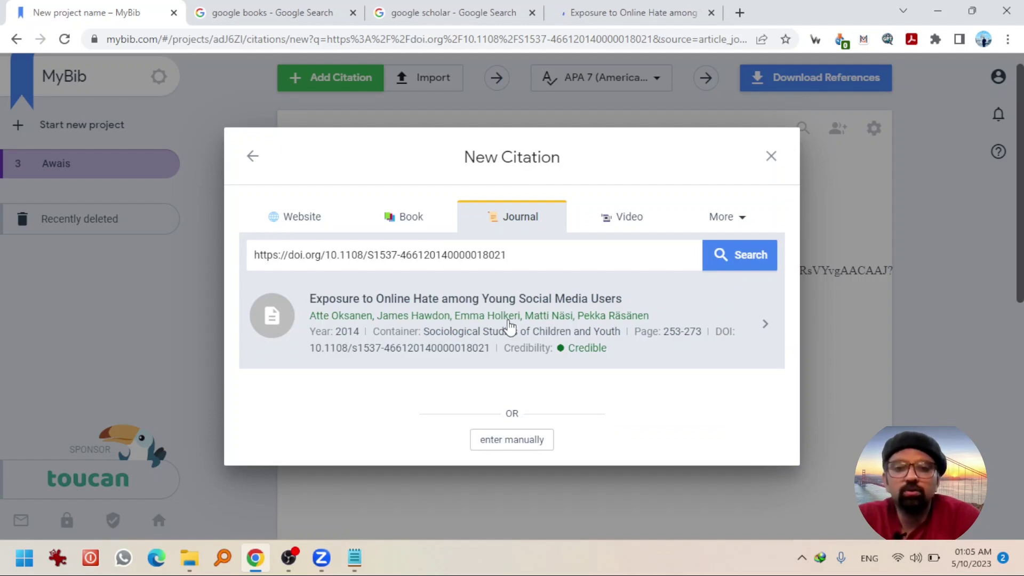
pyautogui.click(509, 325)
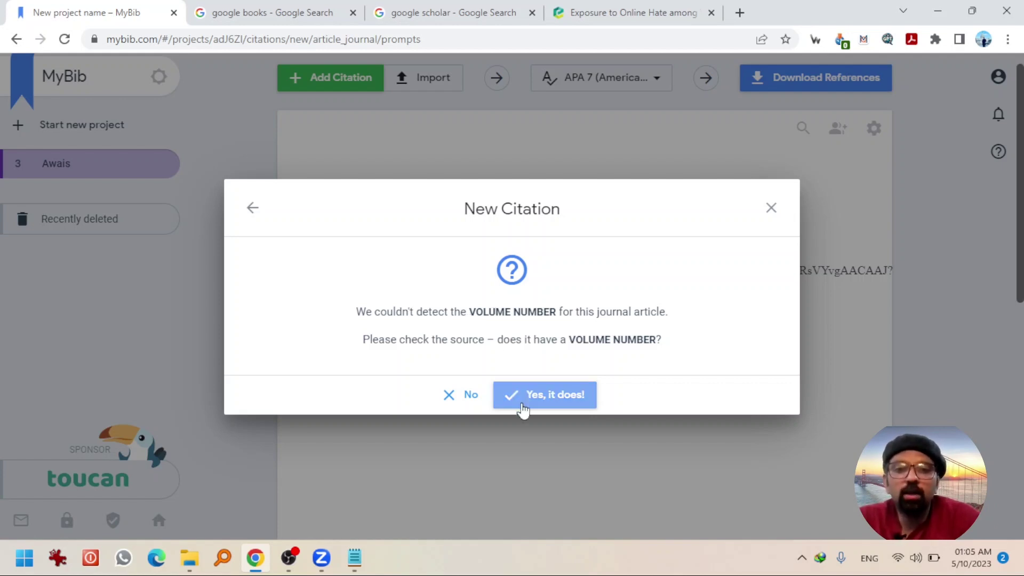
pyautogui.click(467, 397)
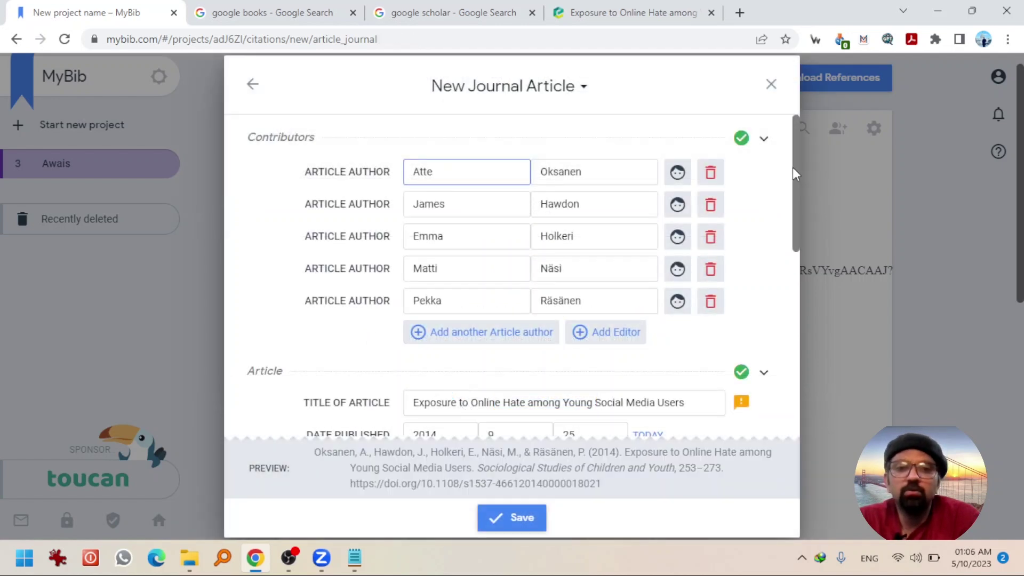
pyautogui.moveTo(793, 168)
pyautogui.mouseDown()
pyautogui.moveTo(778, 339)
pyautogui.moveTo(782, 170)
pyautogui.mouseUp()
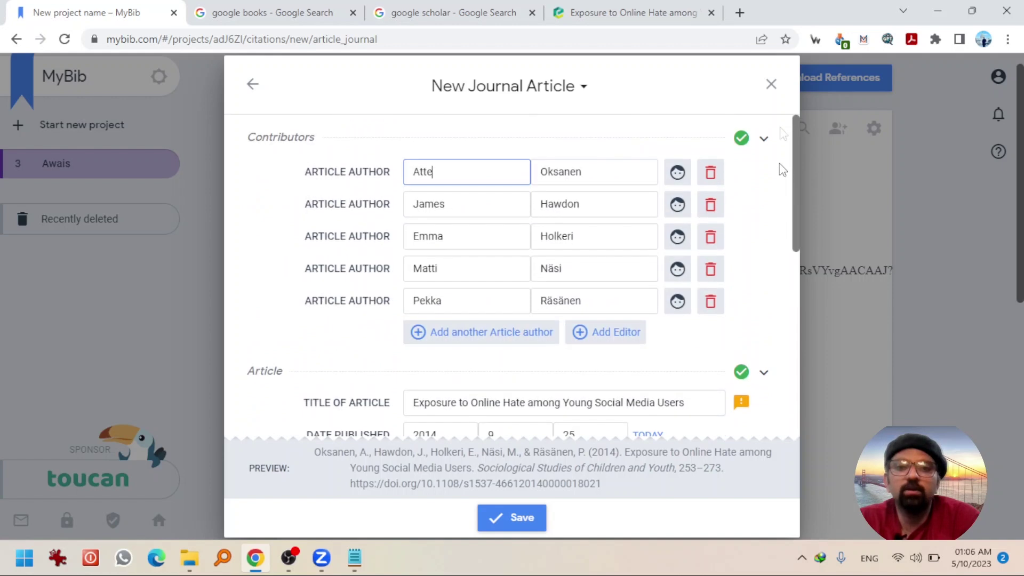
pyautogui.click(509, 515)
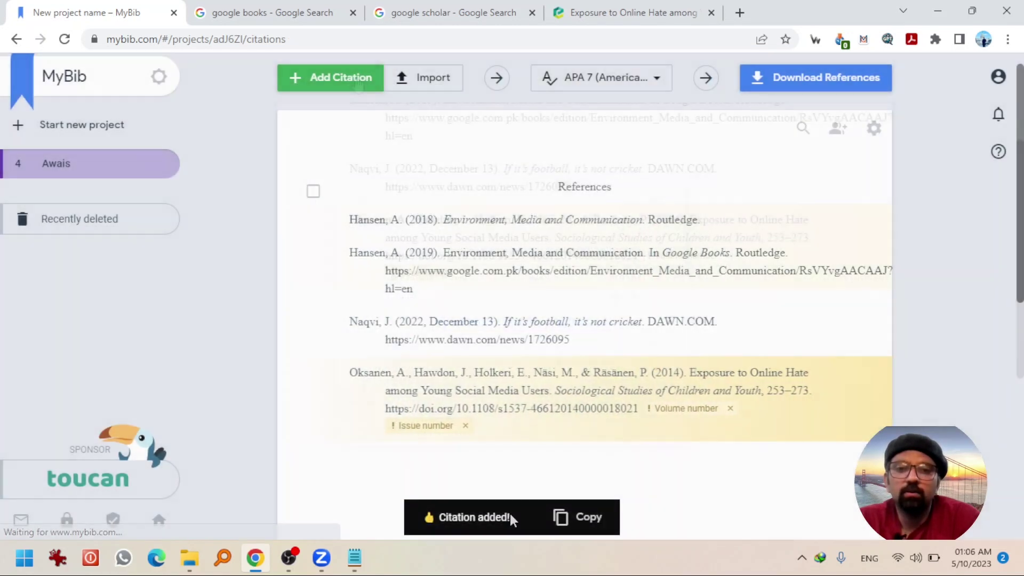
# - Start a new citation and pick Personal Communication from the full list of source types
pyautogui.click(356, 81)
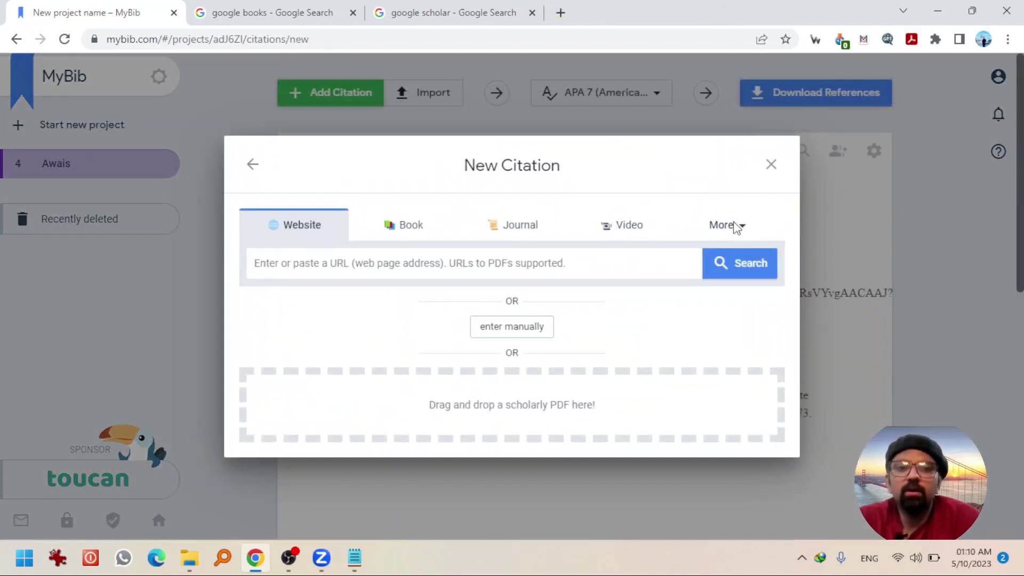
pyautogui.click(734, 226)
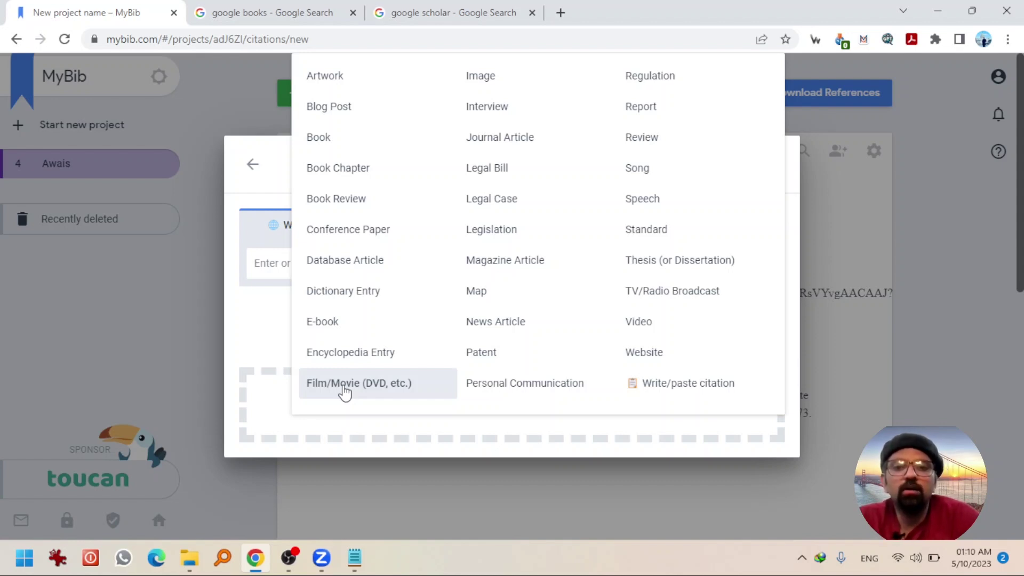
pyautogui.click(344, 392)
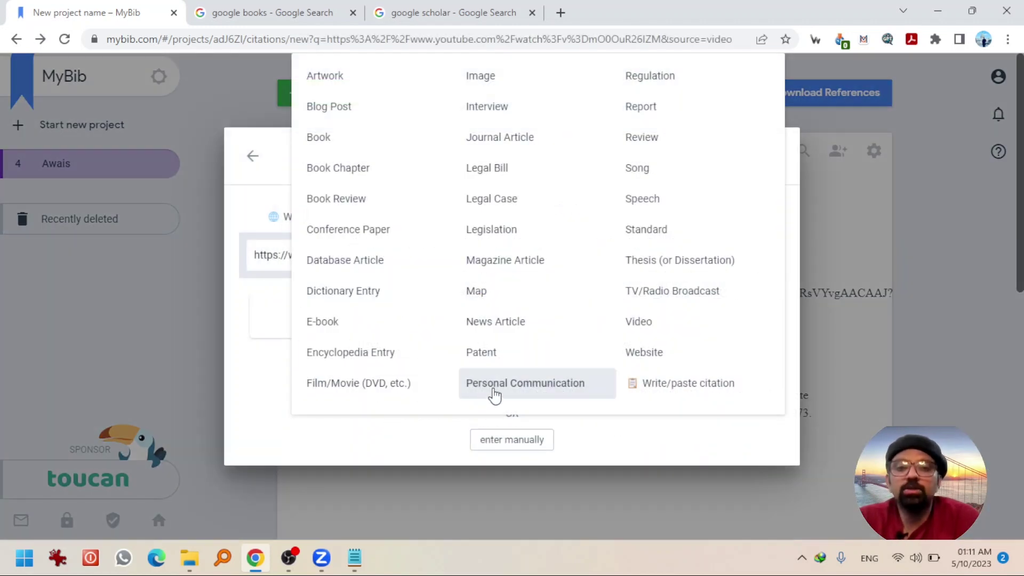
pyautogui.click(494, 392)
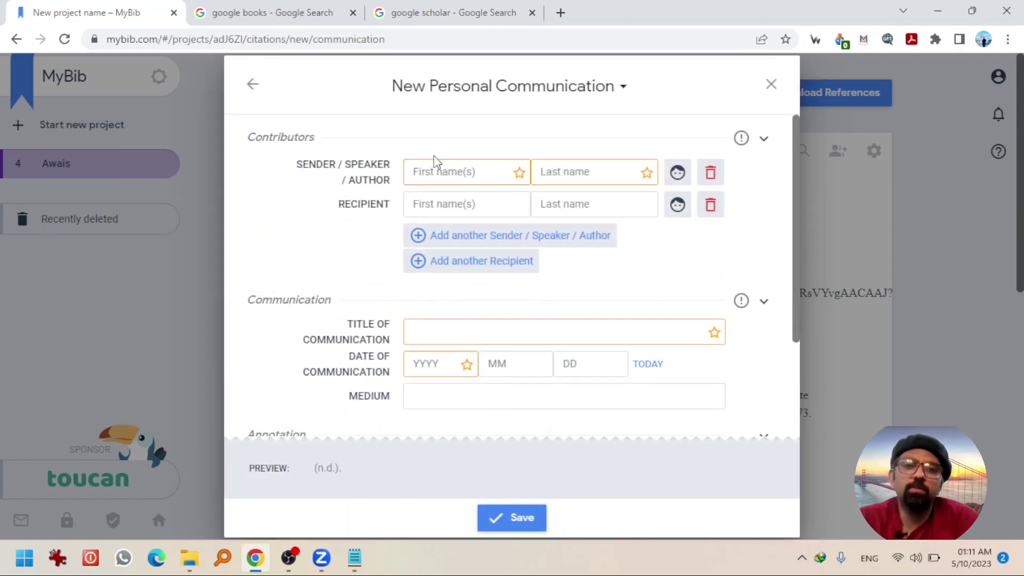
# - Enter the sender's and recipient's first and last names
pyautogui.click(438, 171)
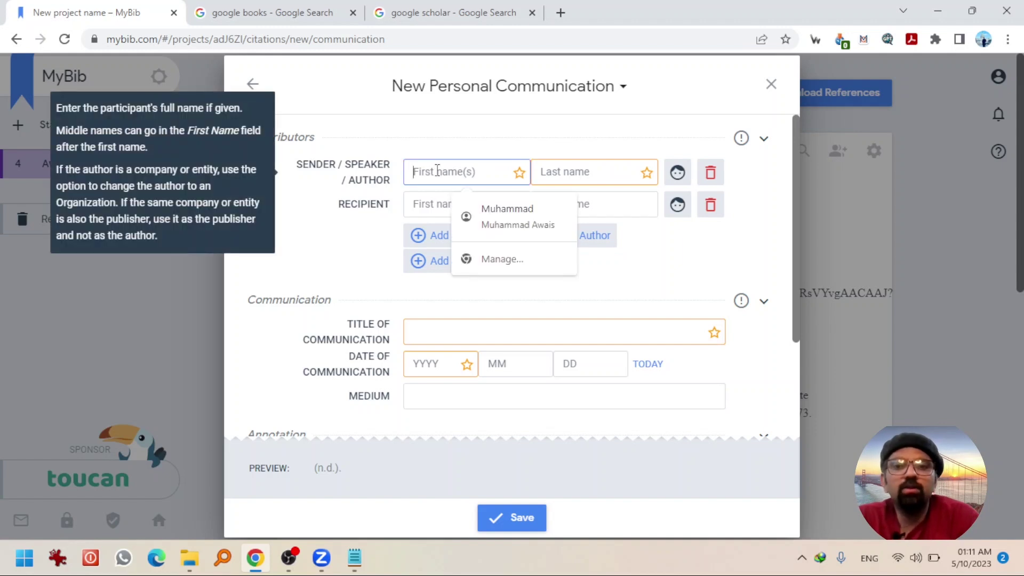
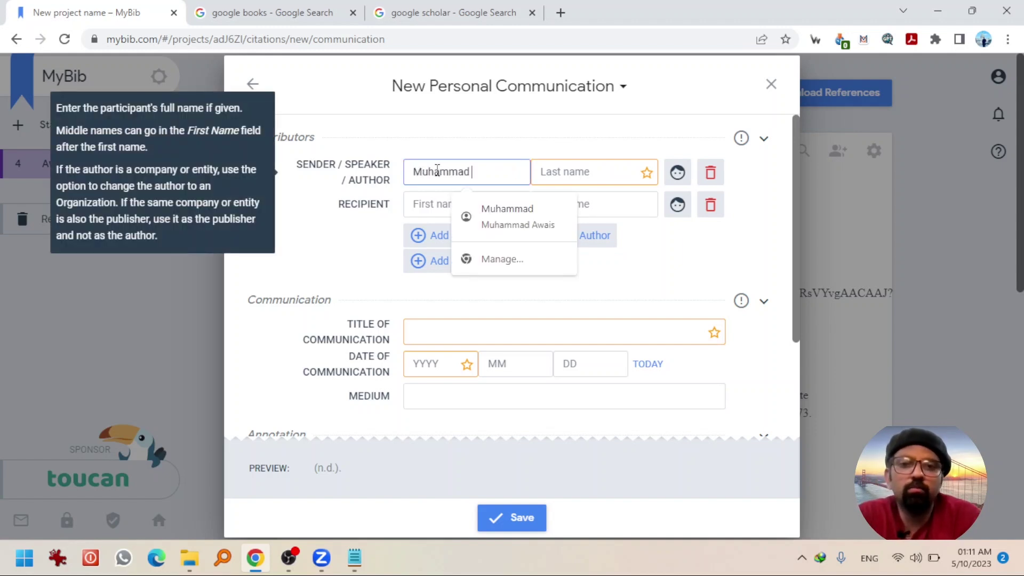
pyautogui.press('Tab')
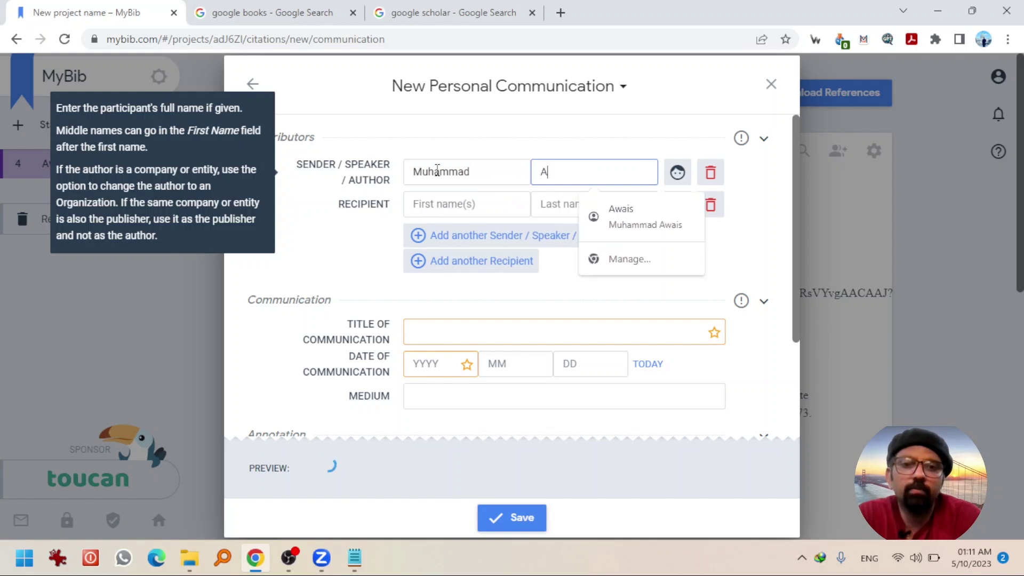
pyautogui.click(431, 203)
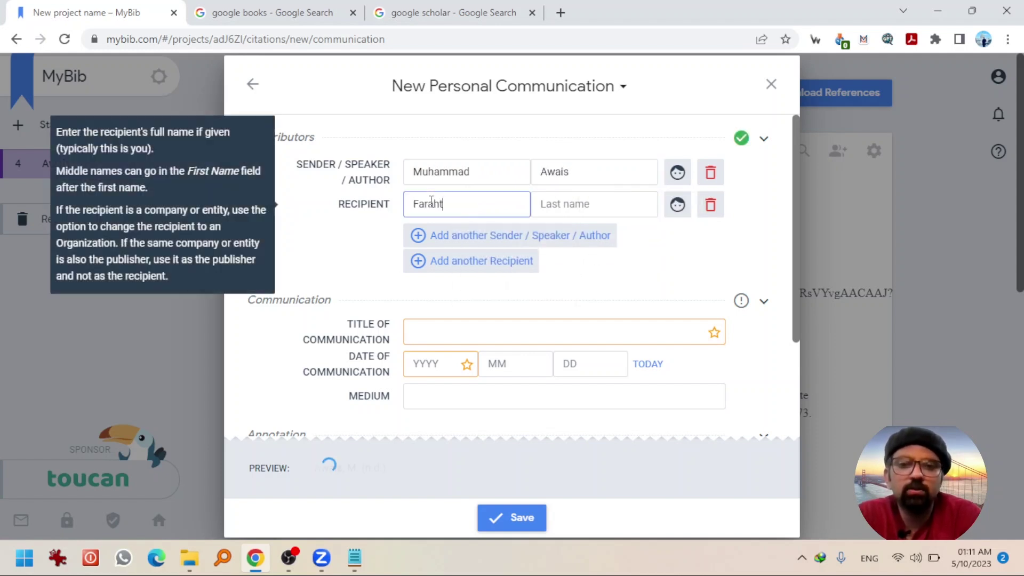
pyautogui.press('Tab')
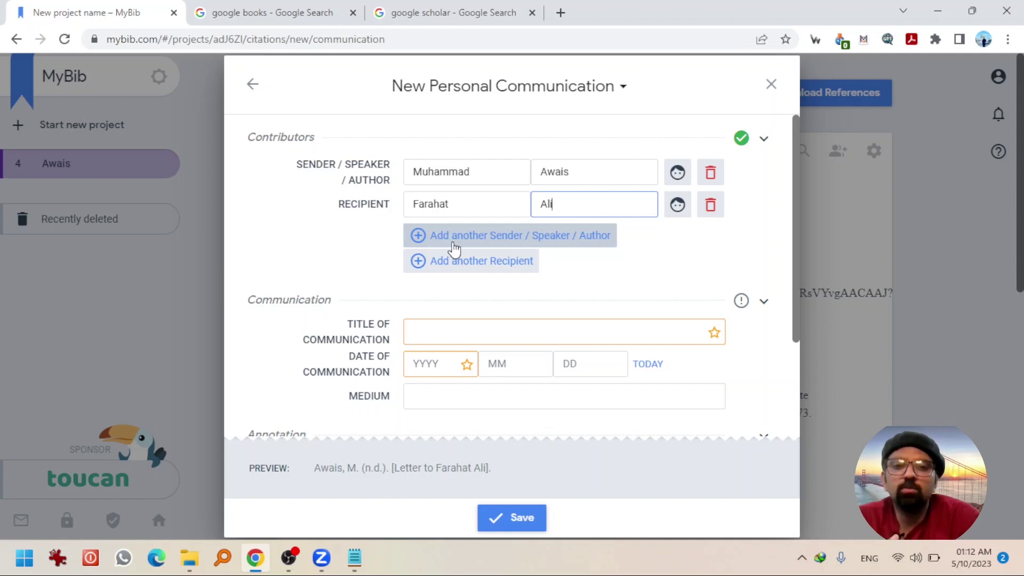
# - Enter the title 'Political Polarization in the Country' and the date 2023, 05/01
pyautogui.click(433, 328)
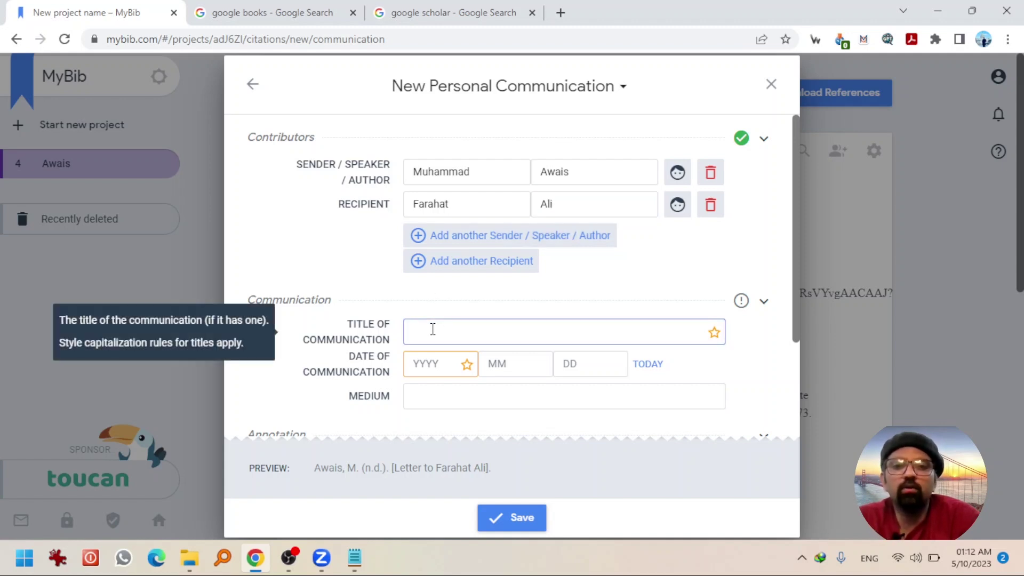
pyautogui.write('Political ')
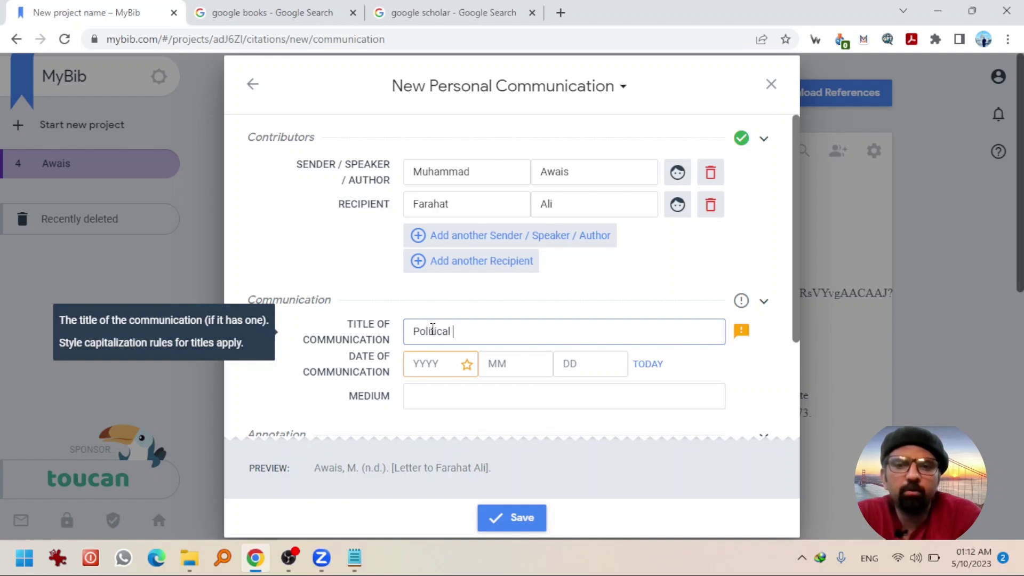
pyautogui.write('Polarizati')
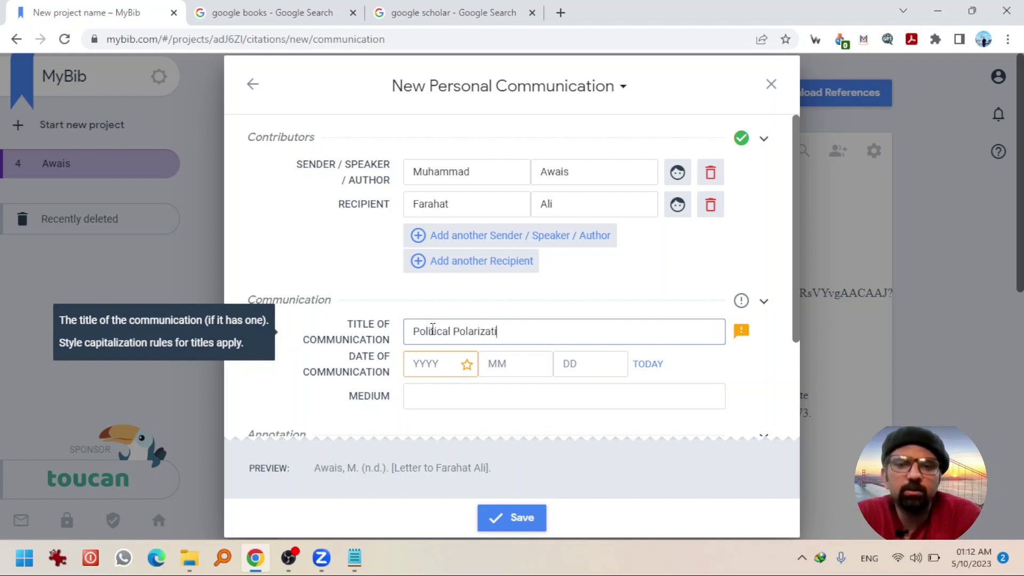
pyautogui.write('on in the Country')
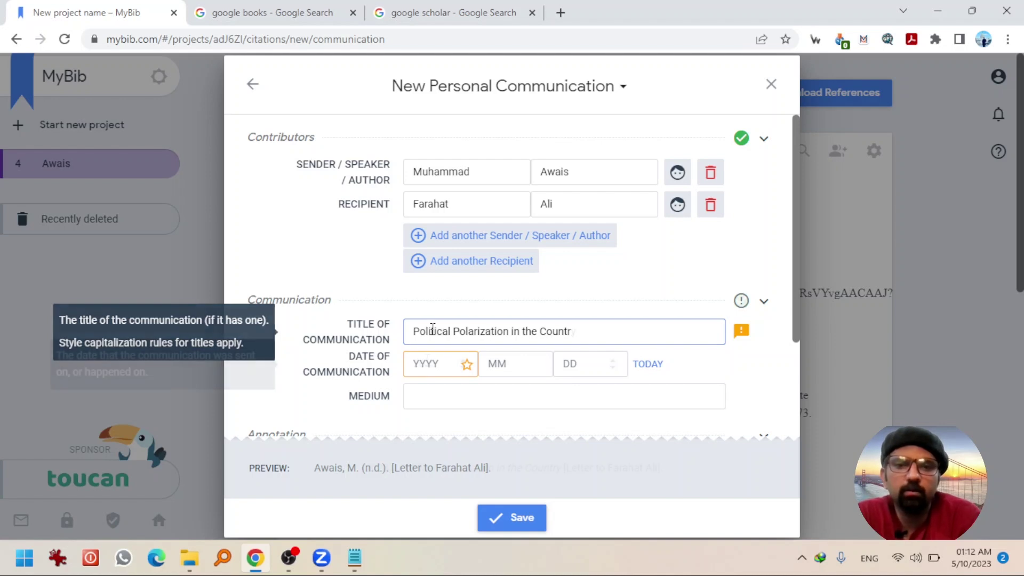
pyautogui.press('Tab')
pyautogui.write('2023')
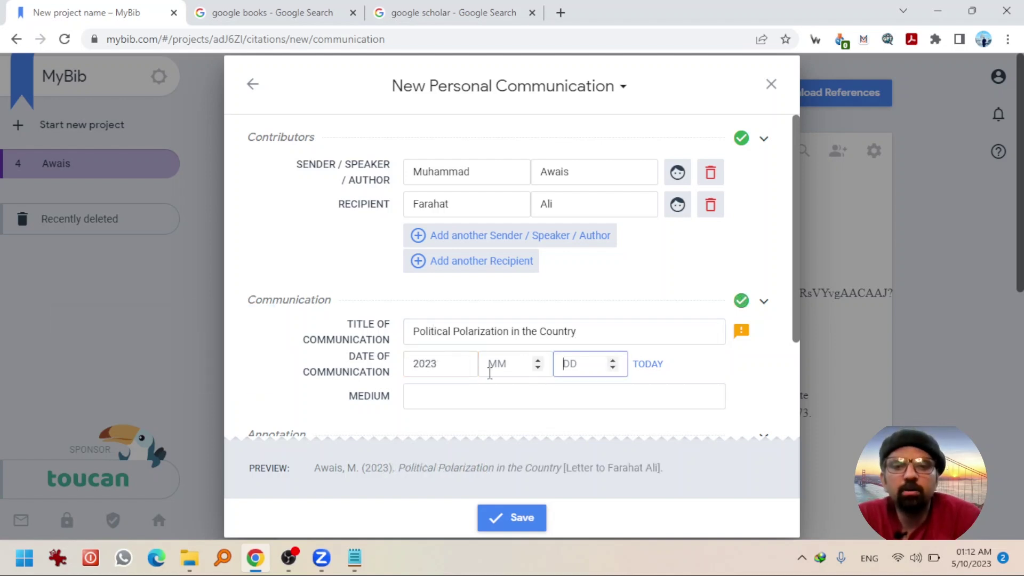
pyautogui.click(495, 367)
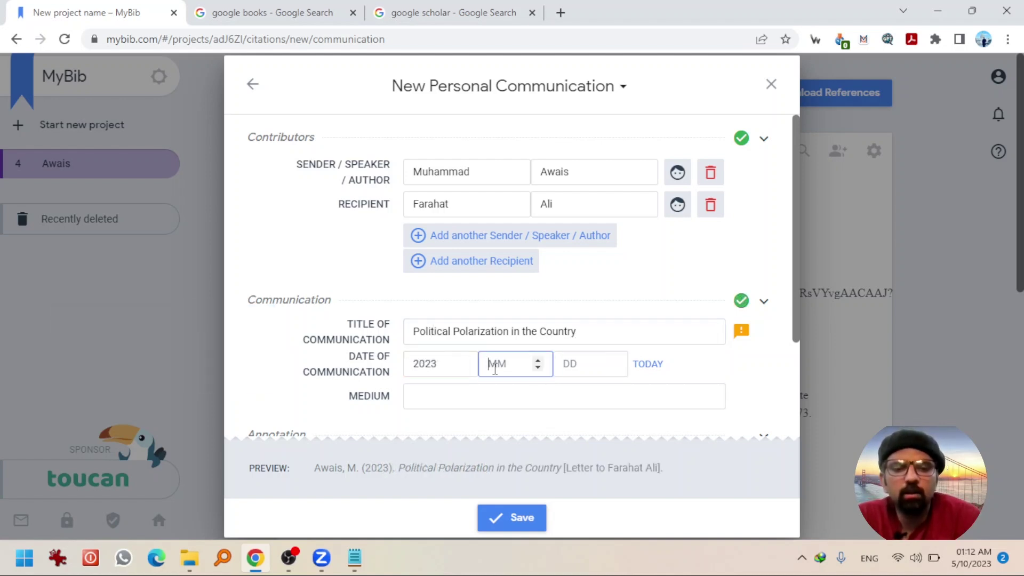
pyautogui.write('05')
pyautogui.write('01')
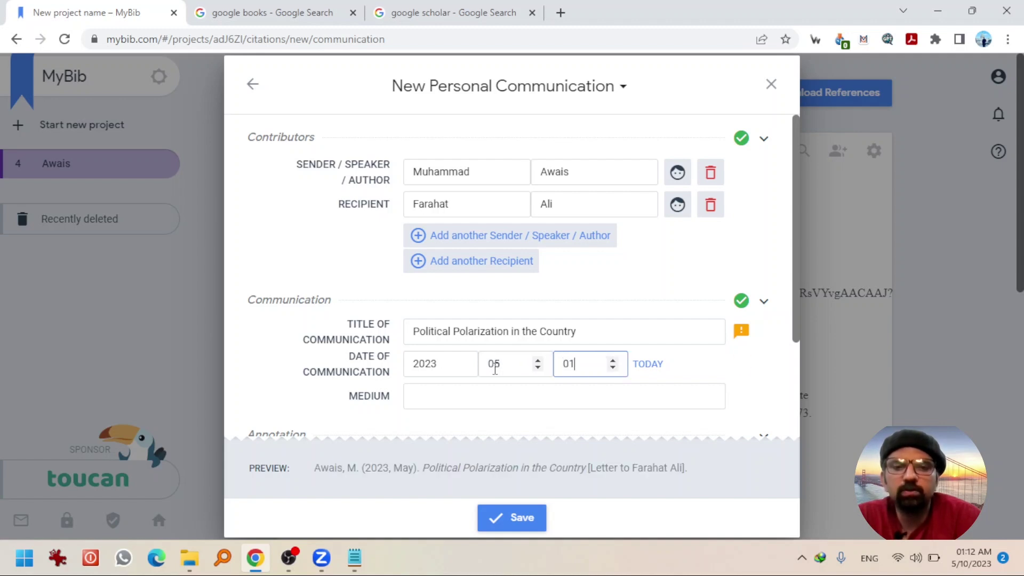
# - Set the medium to 'Face to Face Conversation' and save the reference
pyautogui.click(503, 400)
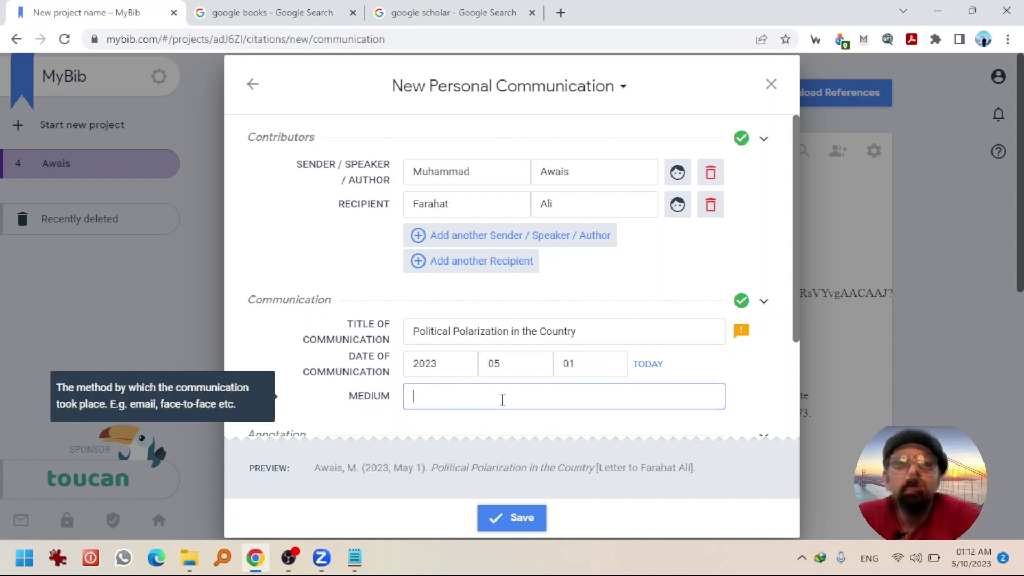
pyautogui.write('Face to ')
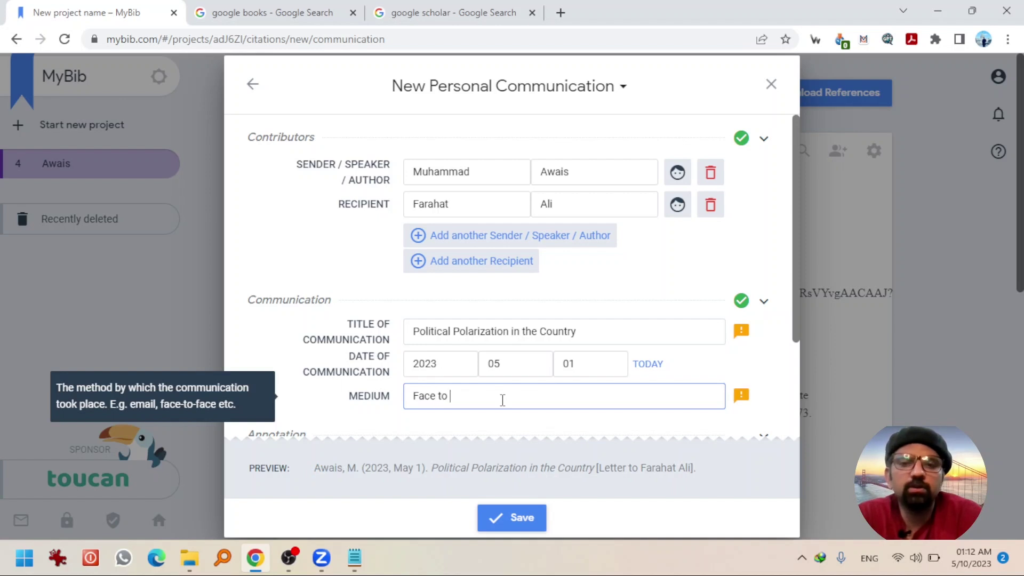
pyautogui.write('Face con')
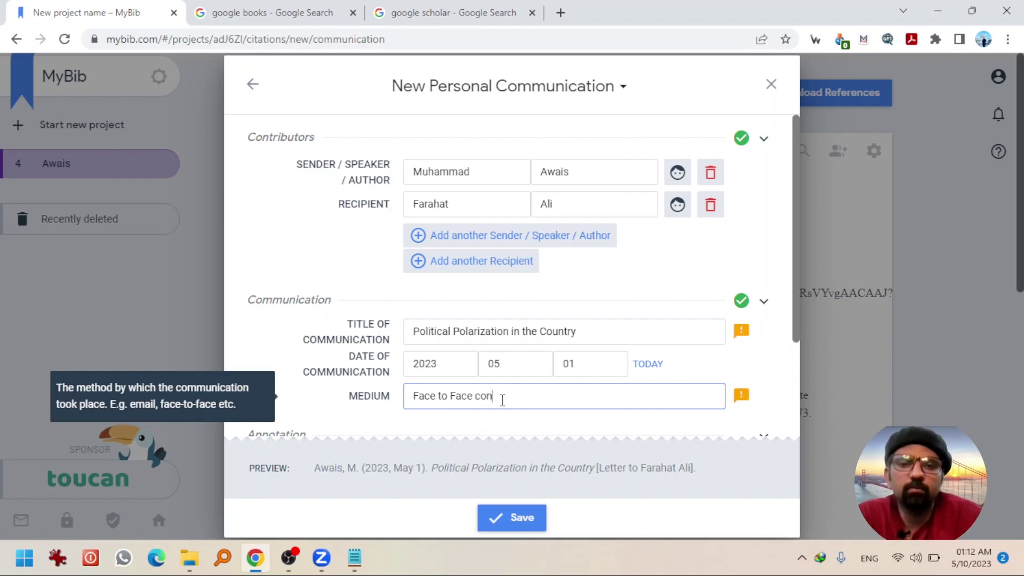
pyautogui.write('versation')
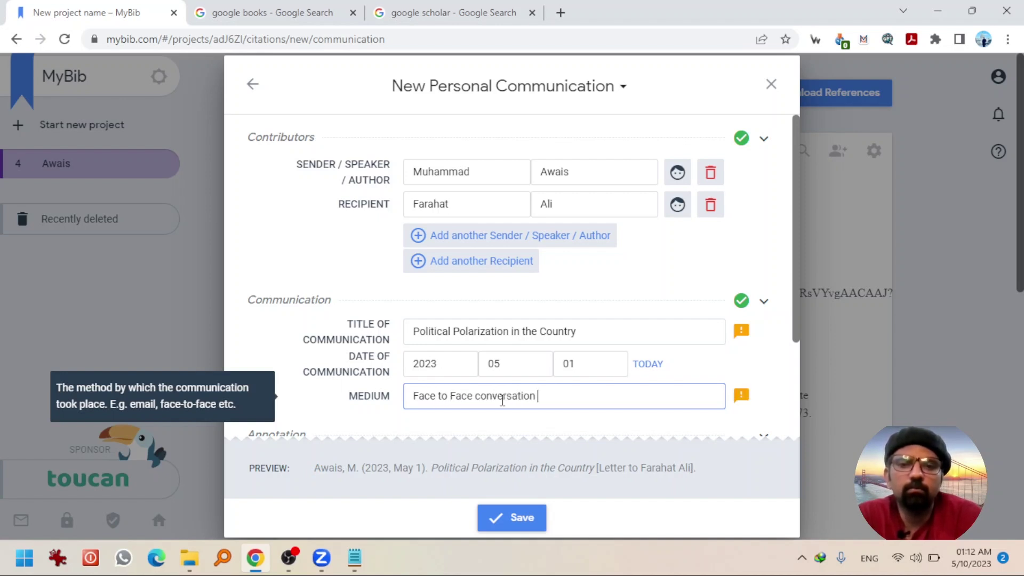
pyautogui.click(483, 396)
pyautogui.press('BackSpace')
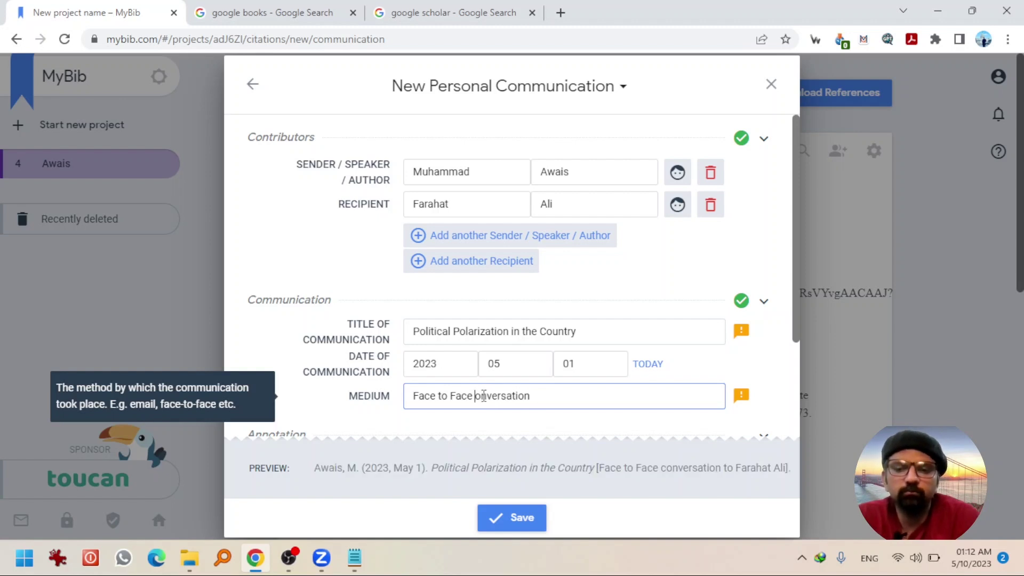
pyautogui.write('C')
pyautogui.press('Tab')
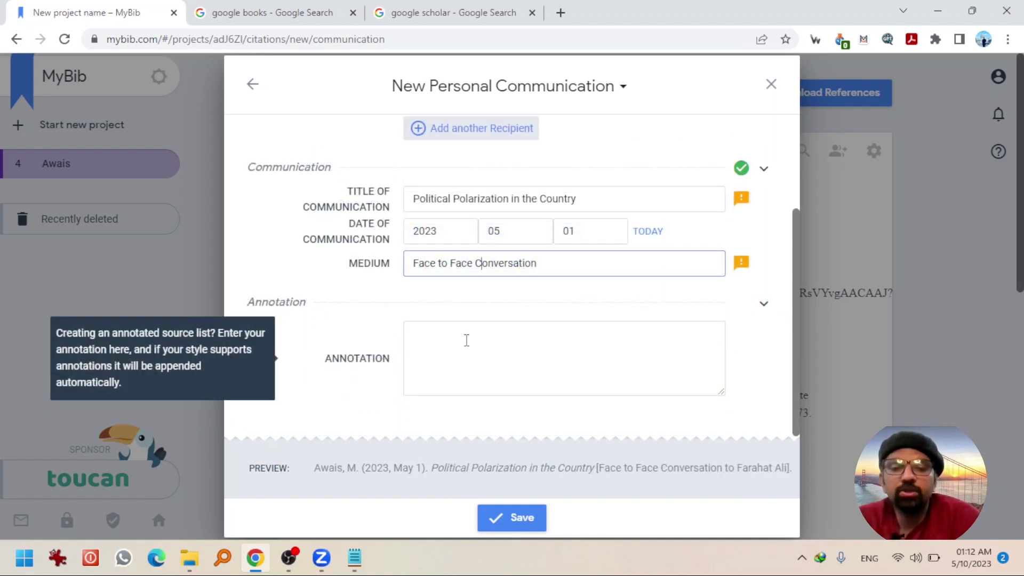
pyautogui.click(500, 517)
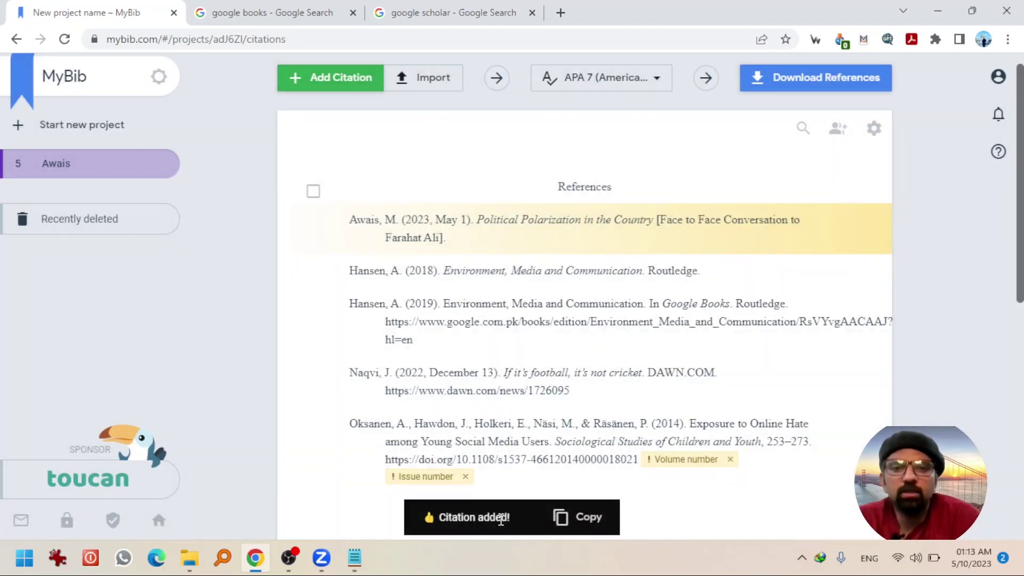
pyautogui.moveTo(518, 251)
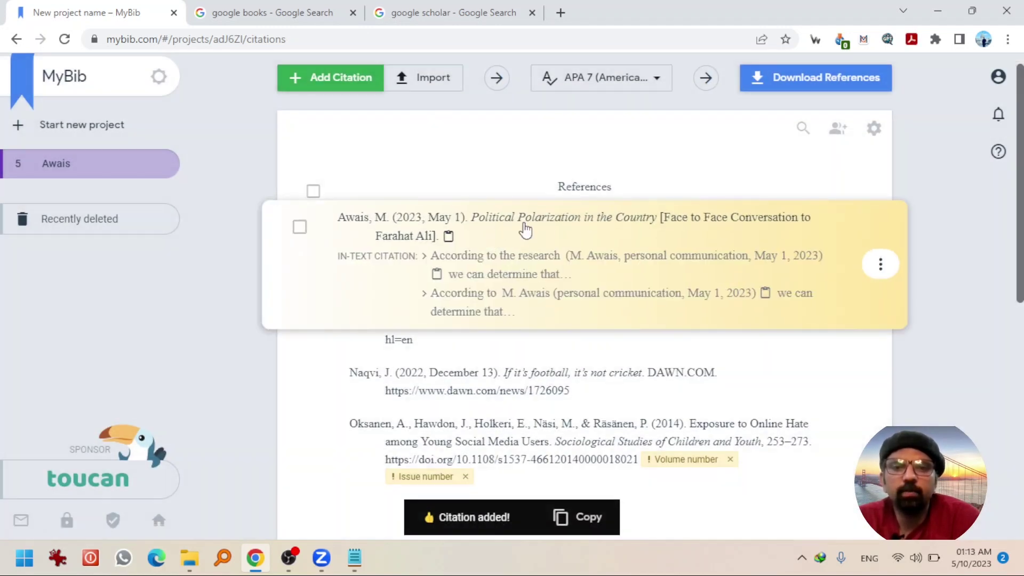
pyautogui.hotkey('alt', 'Left')
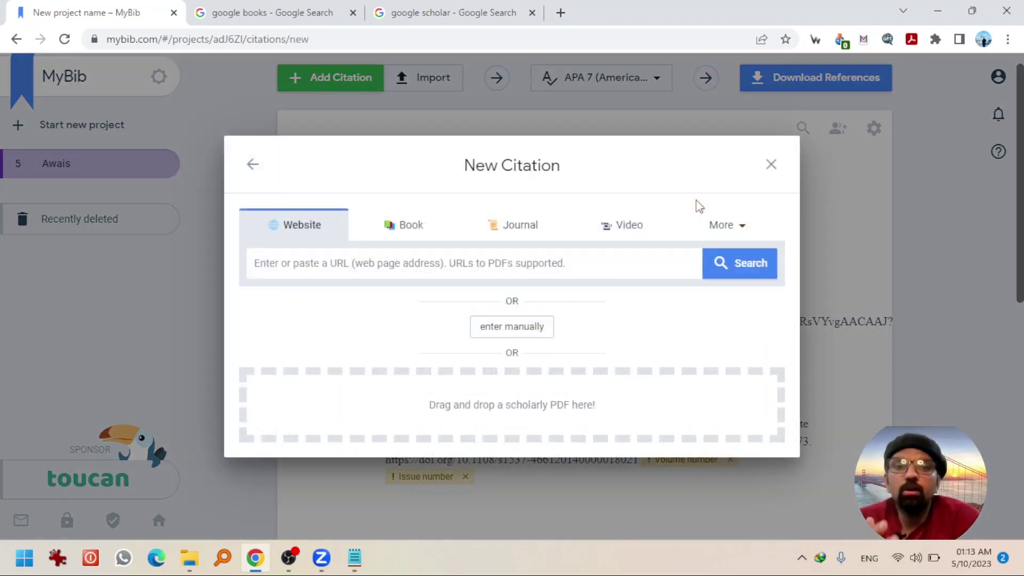
pyautogui.click(714, 224)
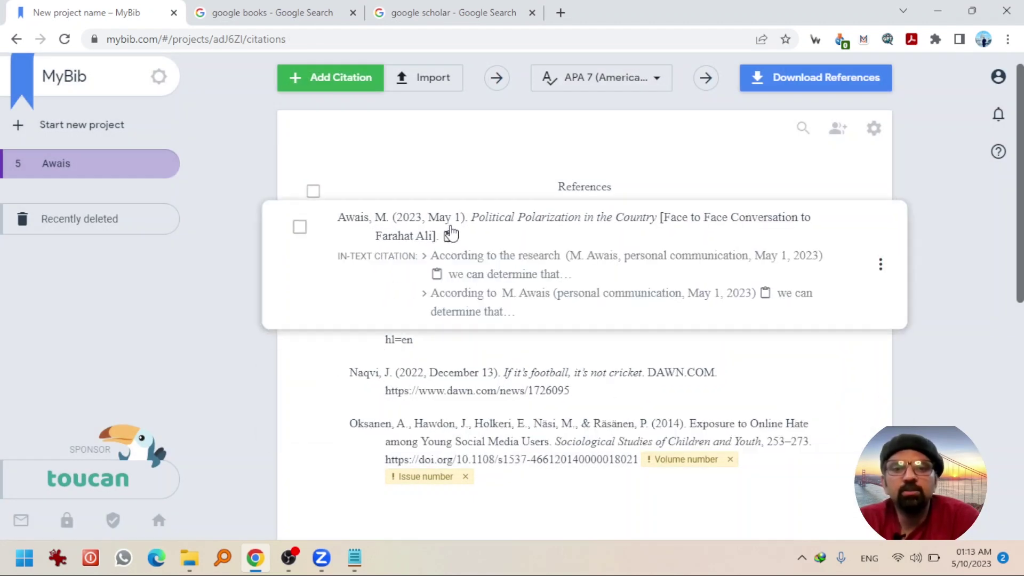
pyautogui.moveTo(474, 273)
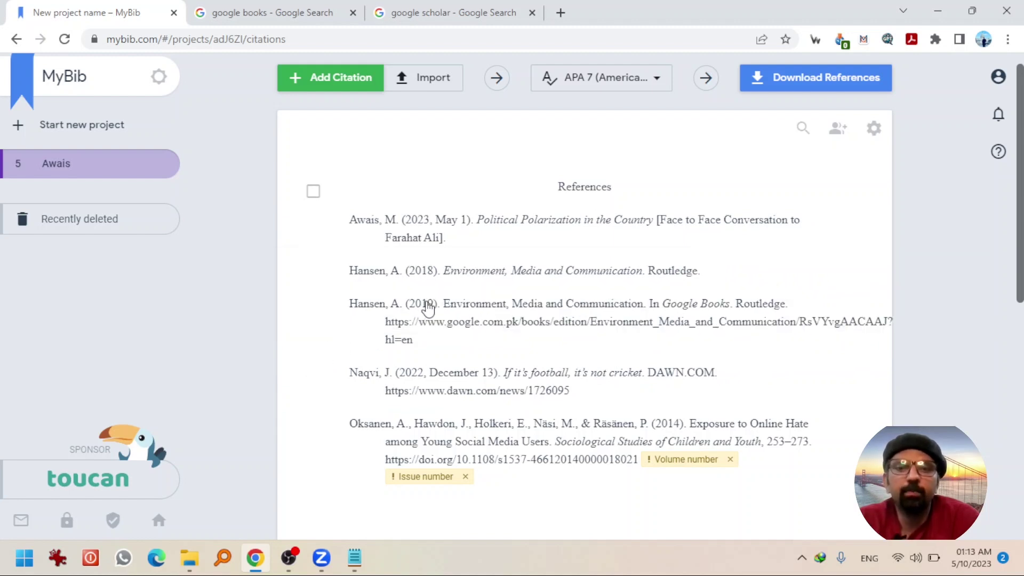
pyautogui.moveTo(432, 310)
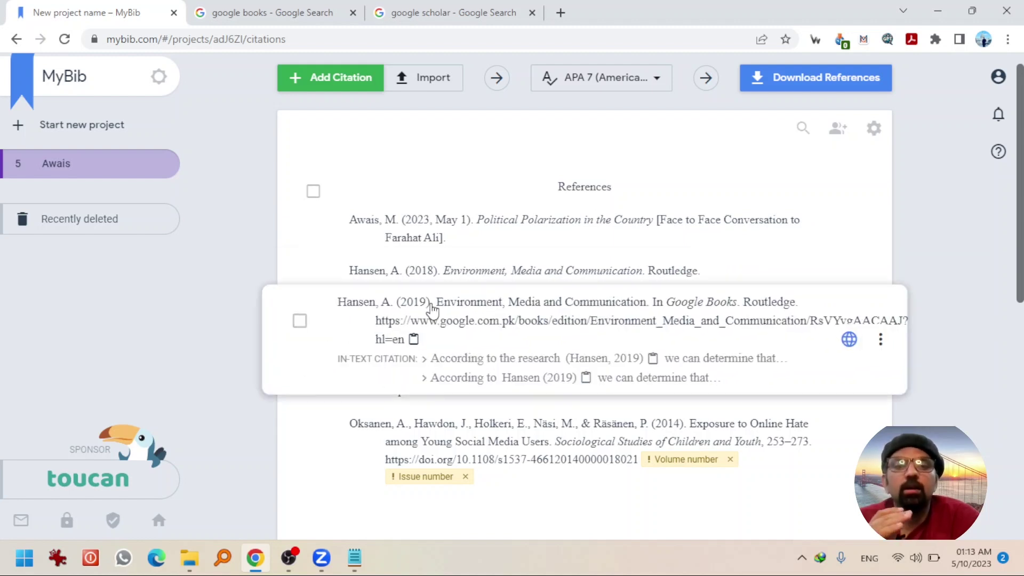
pyautogui.moveTo(474, 375)
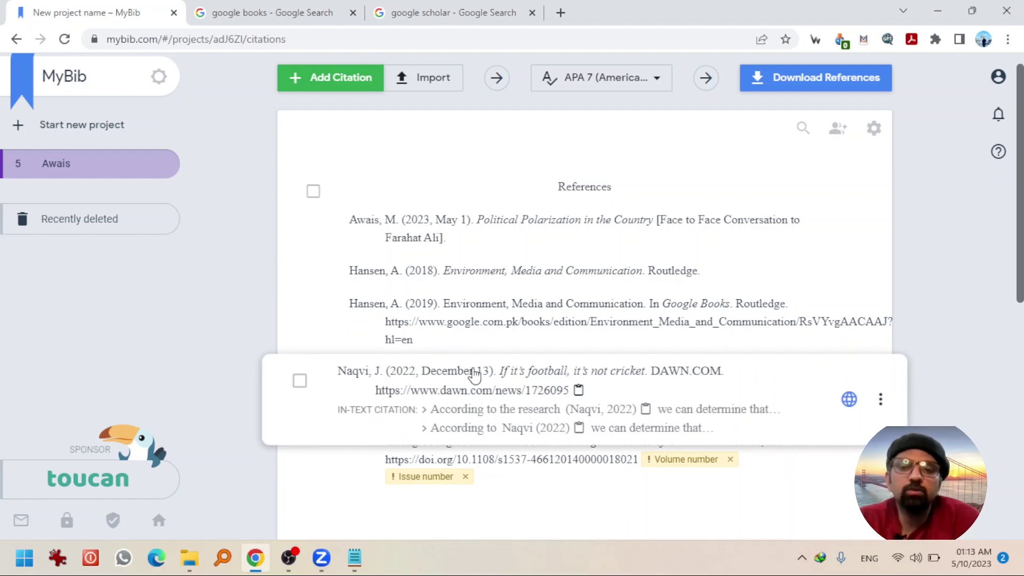
pyautogui.moveTo(465, 444)
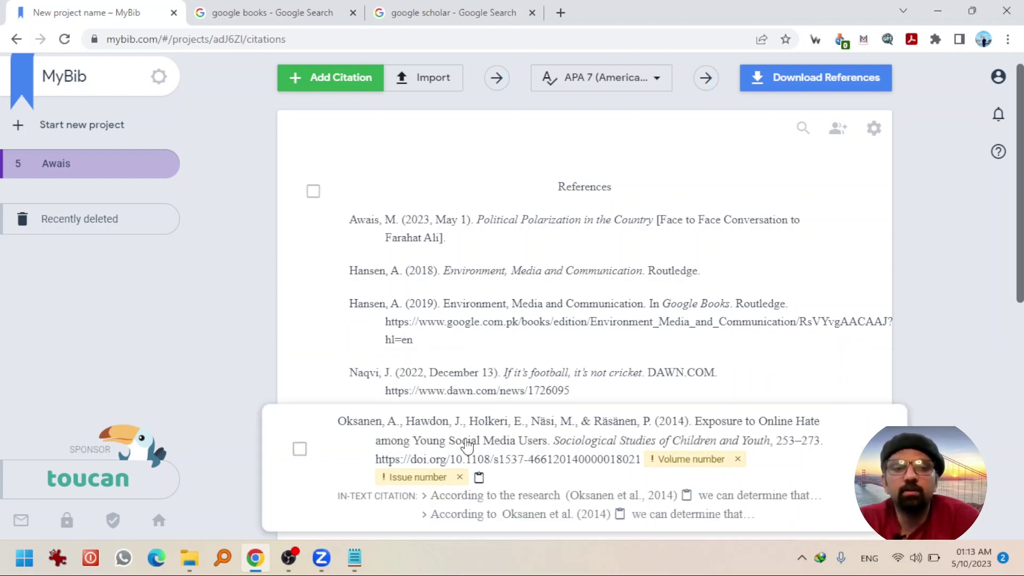
pyautogui.scroll(-1, 544, 202)
pyautogui.moveTo(544, 201)
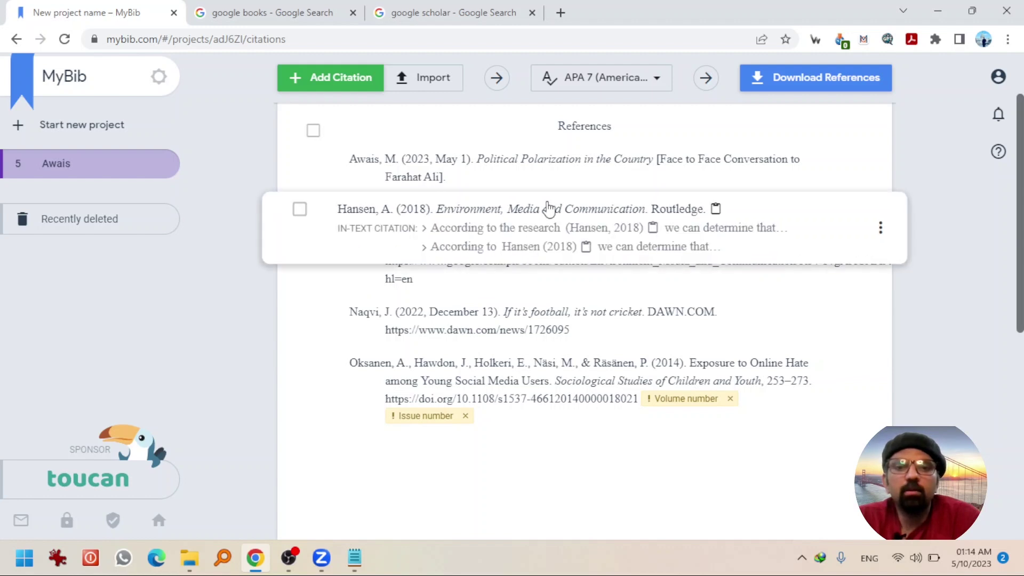
pyautogui.moveTo(432, 196)
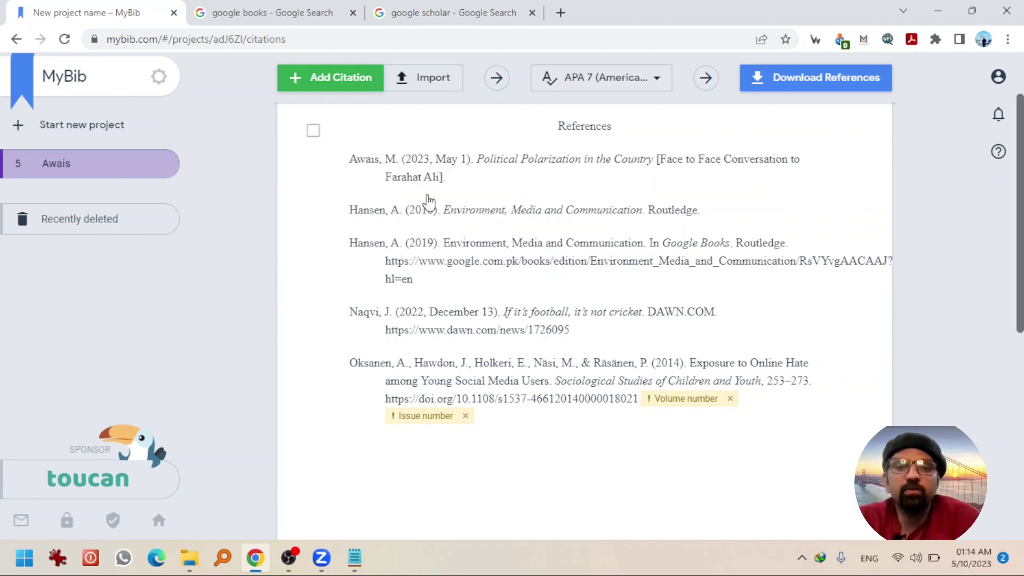
pyautogui.moveTo(505, 309)
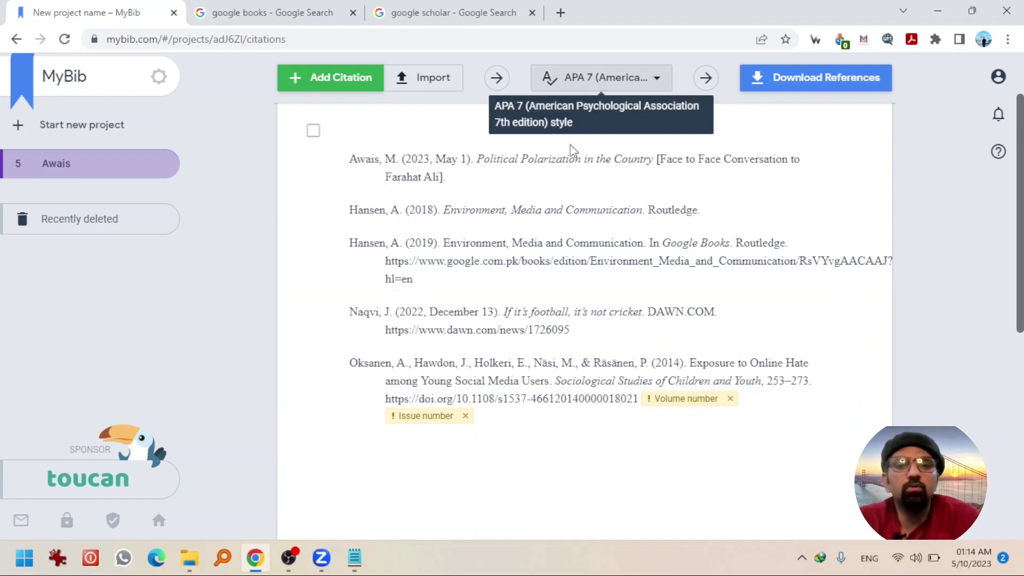
pyautogui.moveTo(568, 244)
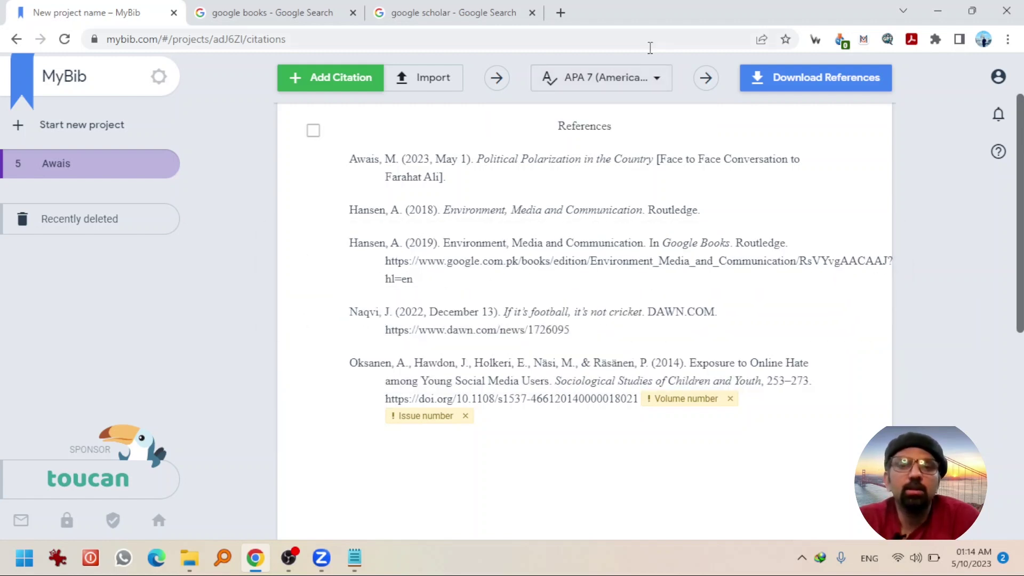
# - Apply Harvard style to the reference list, then bring the citation style chooser back up
pyautogui.click(652, 78)
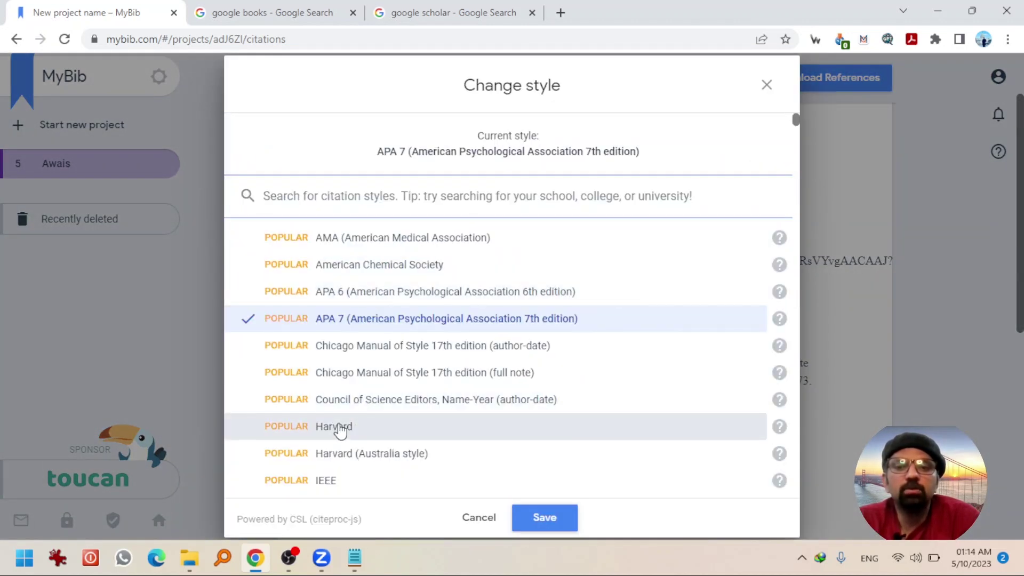
pyautogui.click(340, 427)
pyautogui.click(549, 512)
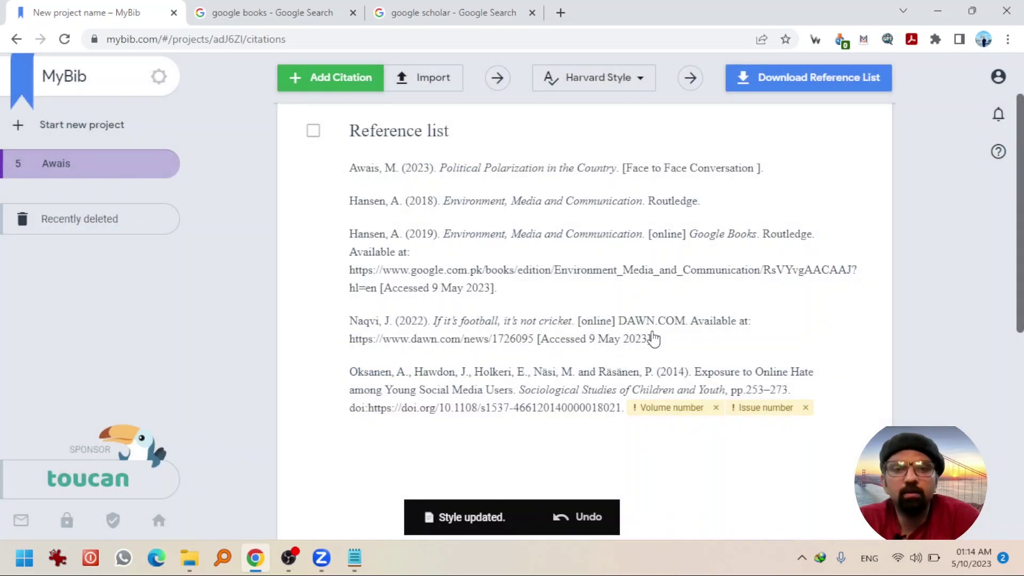
pyautogui.click(641, 78)
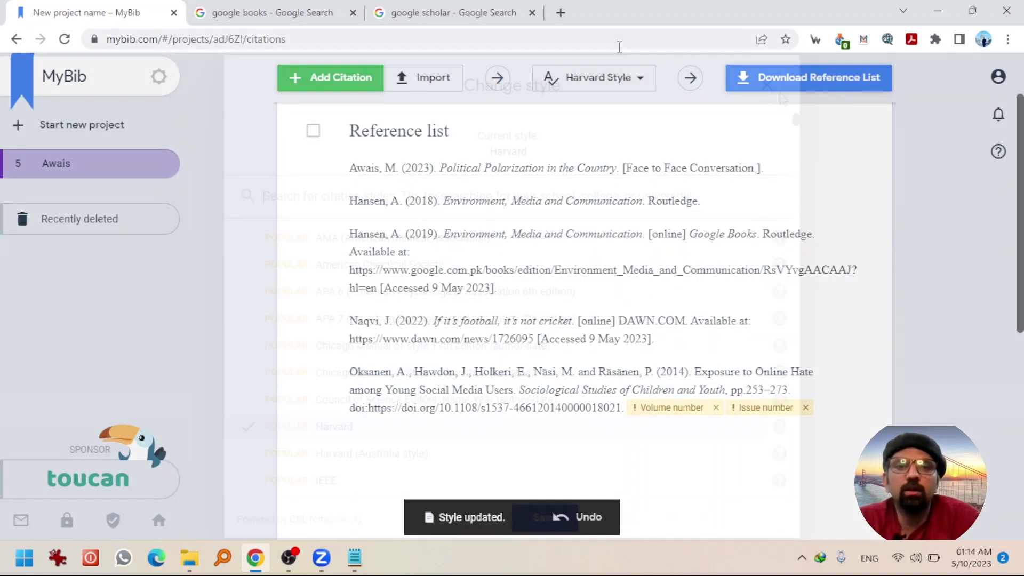
pyautogui.press('Escape')
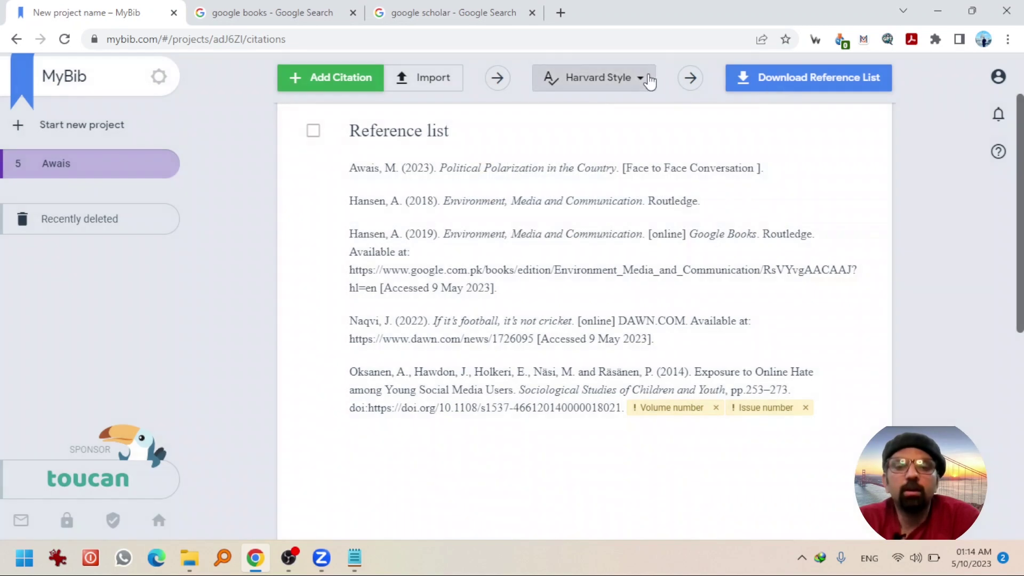
pyautogui.click(648, 77)
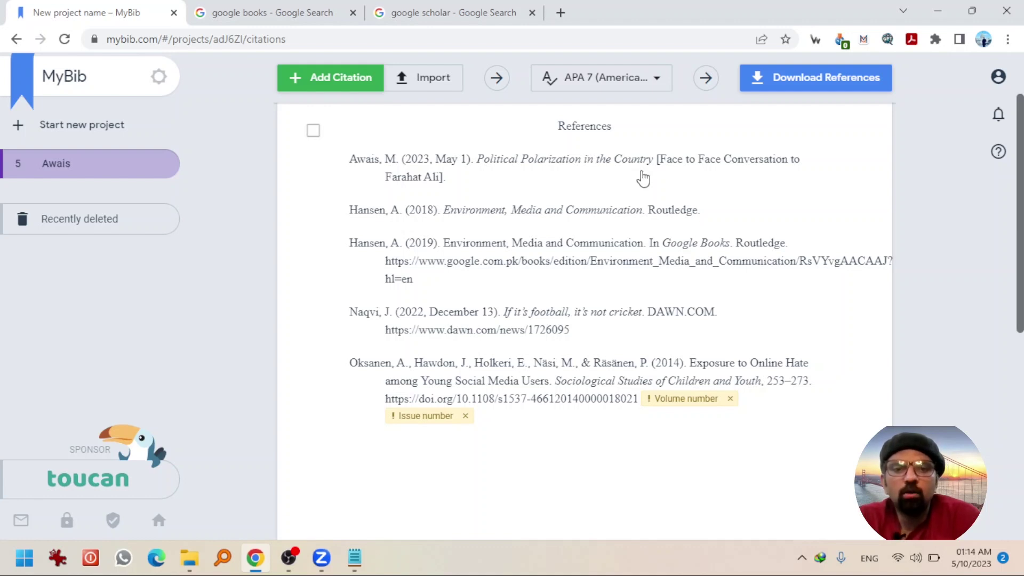
# - Copy the personal communication's (2023) APA 7 bibliography entry from the reference list
pyautogui.click(815, 86)
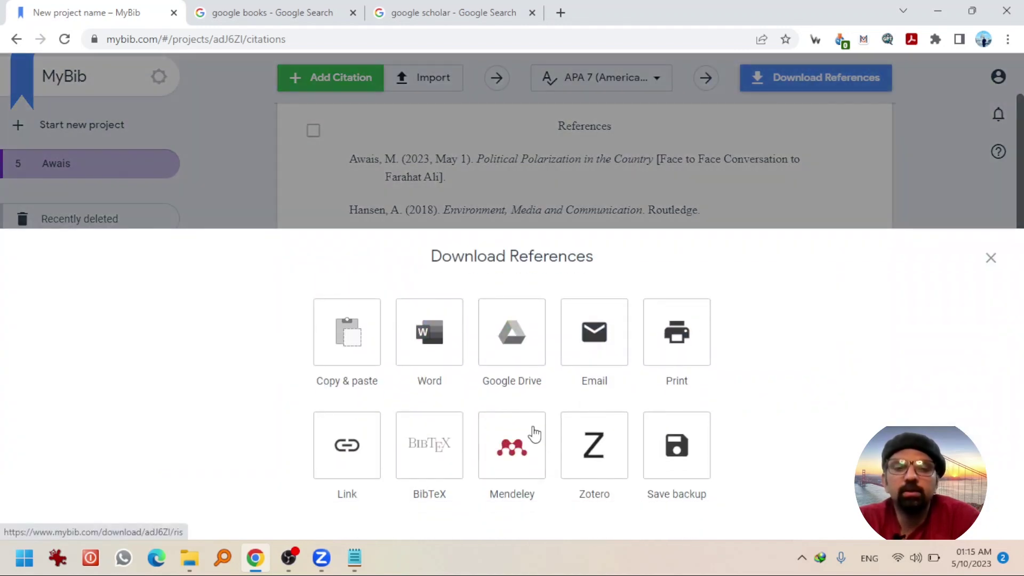
pyautogui.click(741, 198)
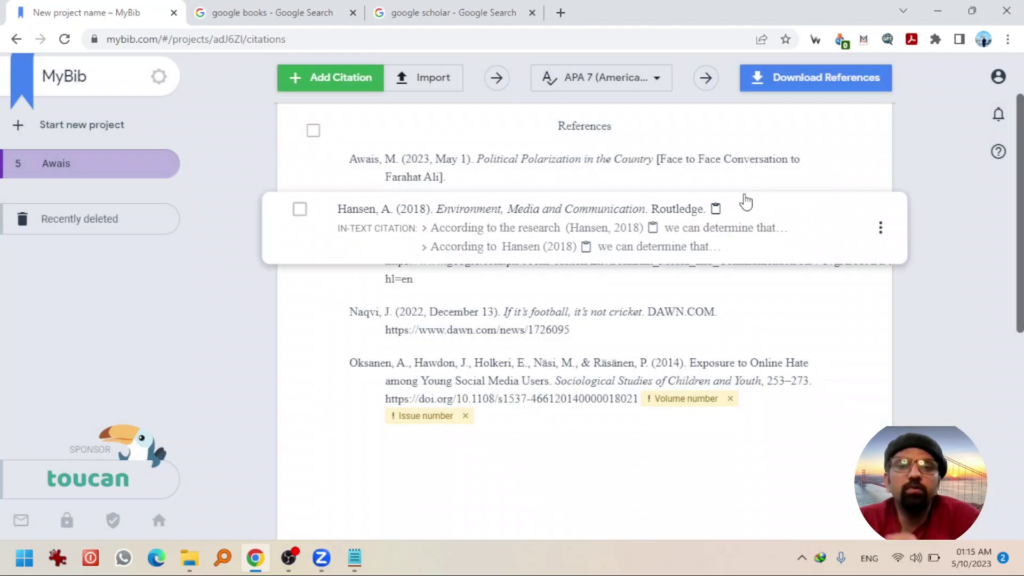
pyautogui.moveTo(581, 177)
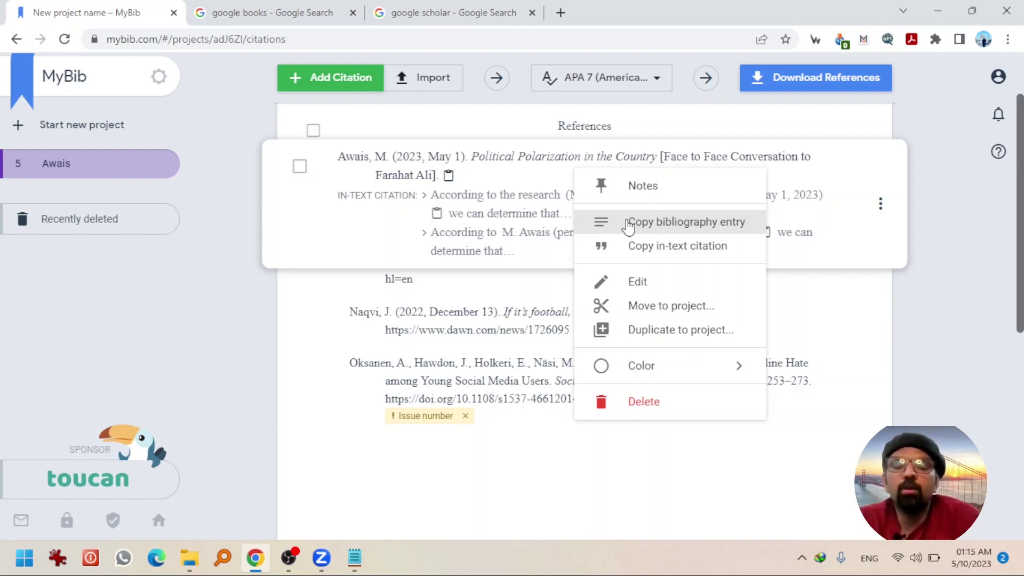
pyautogui.click(628, 224)
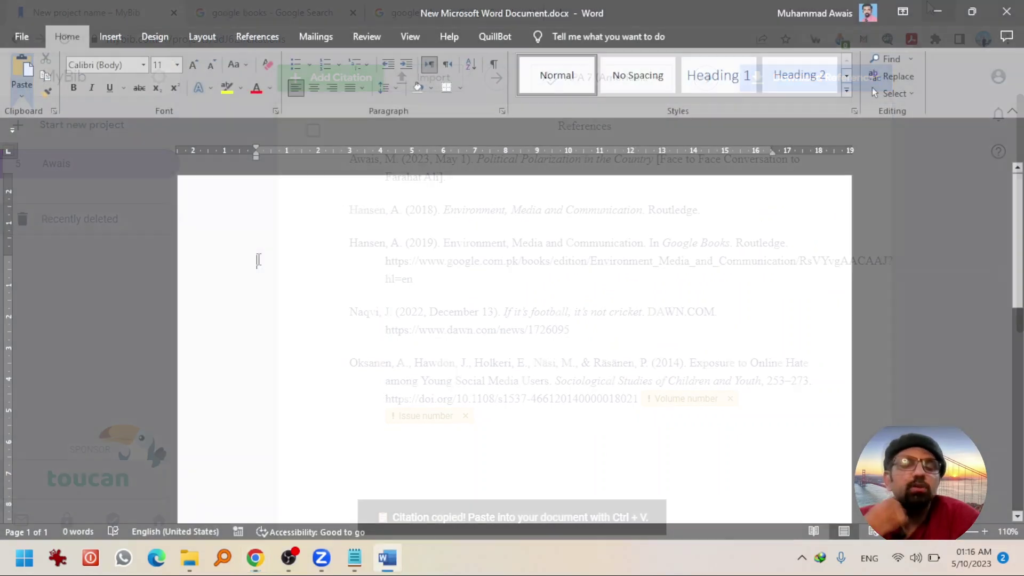
# - Paste the 2023 personal communication reference into the blank document with Keep Source Formatting
pyautogui.rightClick(257, 261)
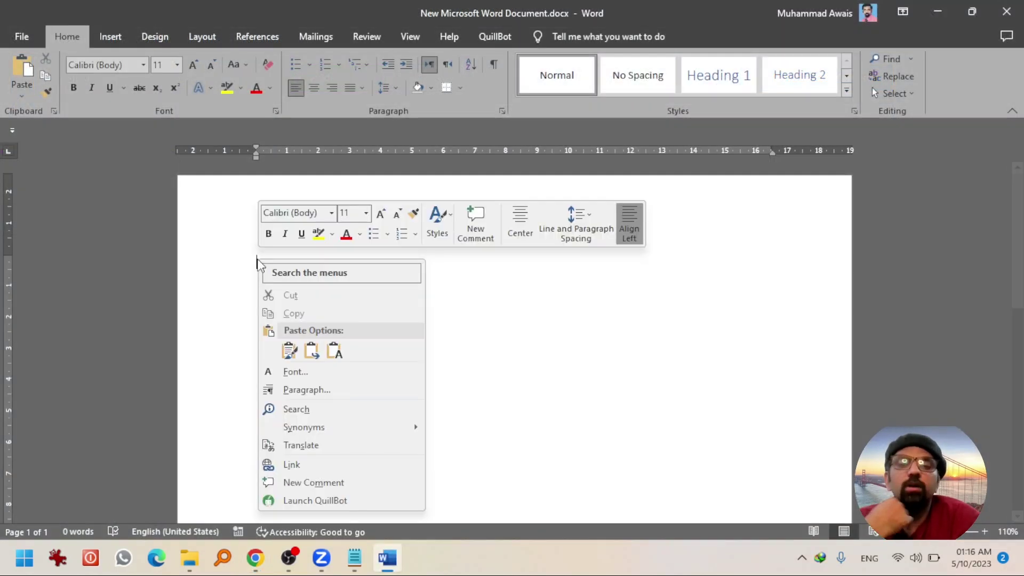
pyautogui.click(289, 351)
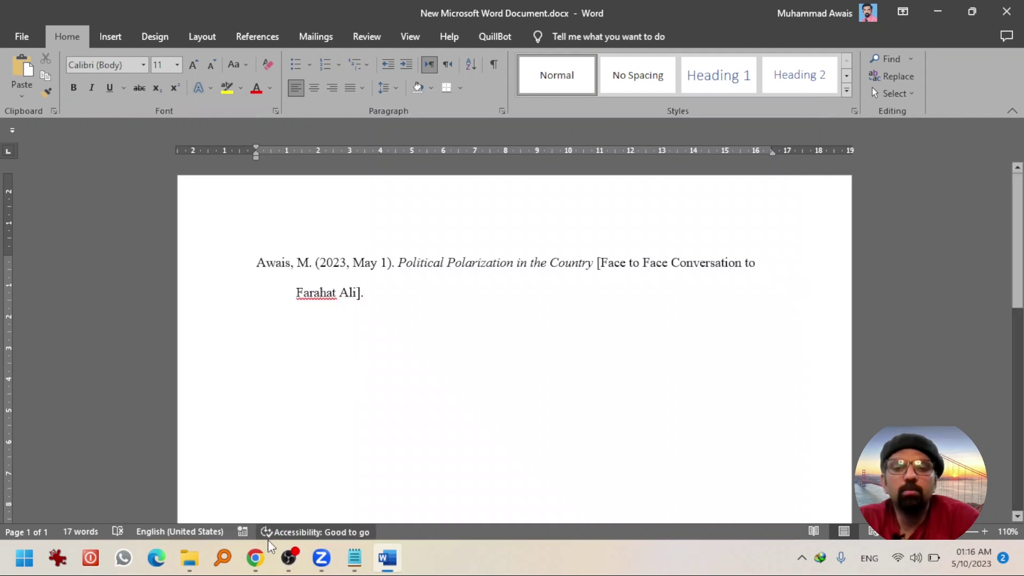
# - Copy the Hansen (2019) bibliography entry and paste it below the first Word reference
pyautogui.click(255, 558)
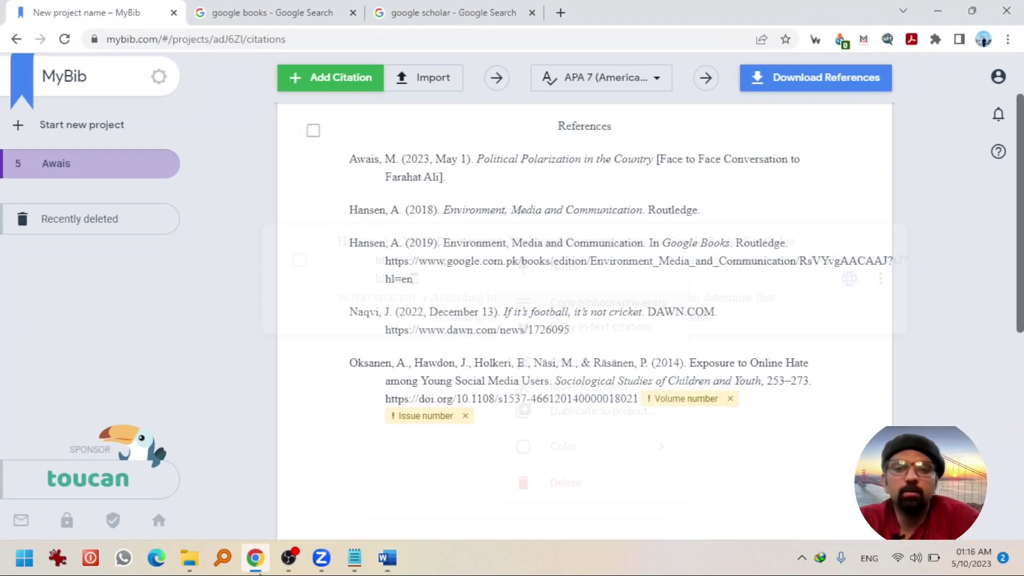
pyautogui.click(564, 315)
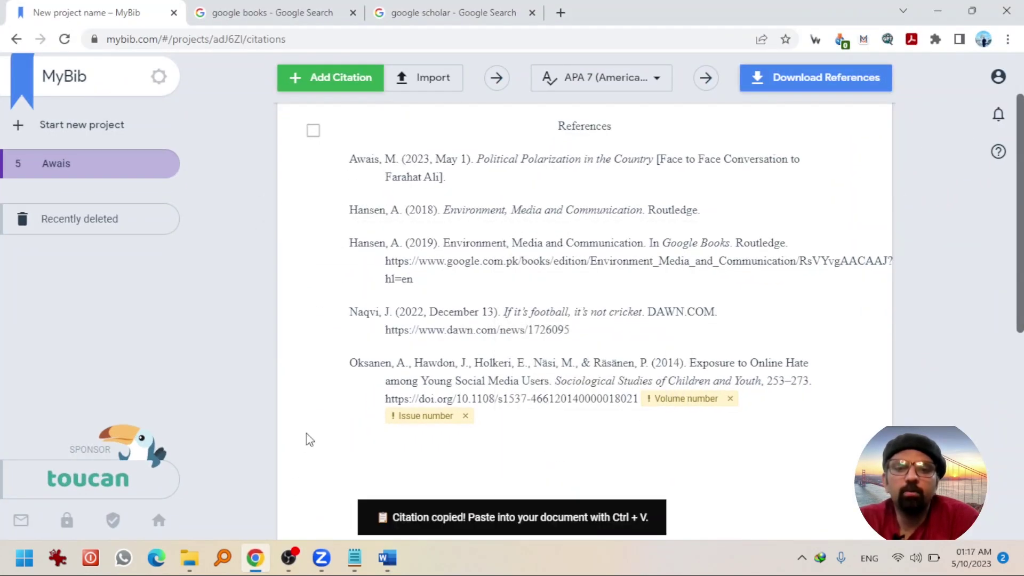
pyautogui.click(387, 558)
pyautogui.rightClick(402, 418)
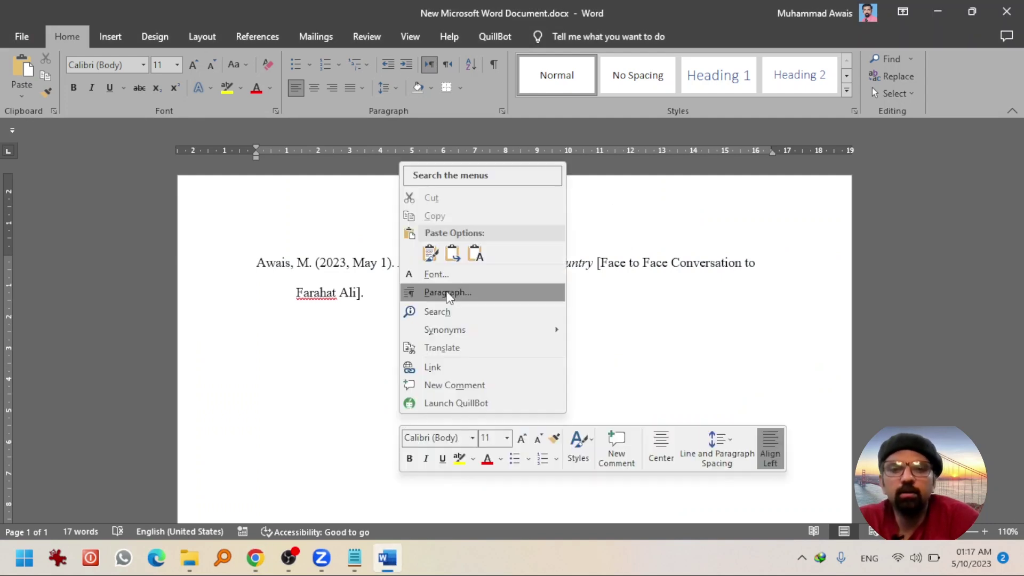
pyautogui.click(431, 254)
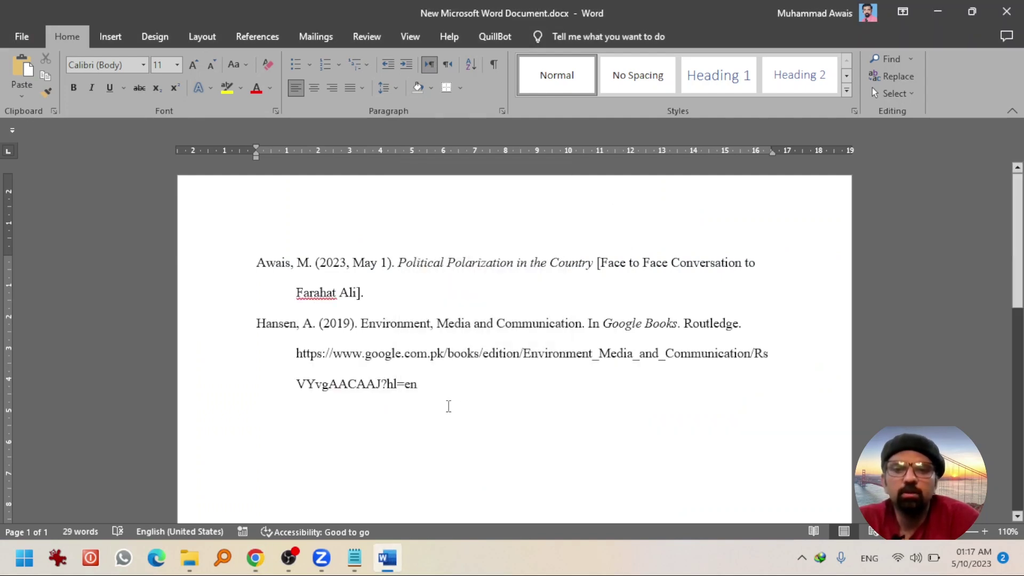
# - Copy the Naqvi (2022) and Oksanen et al. (2014) entries into Word below Hansen
pyautogui.click(255, 557)
pyautogui.rightClick(439, 317)
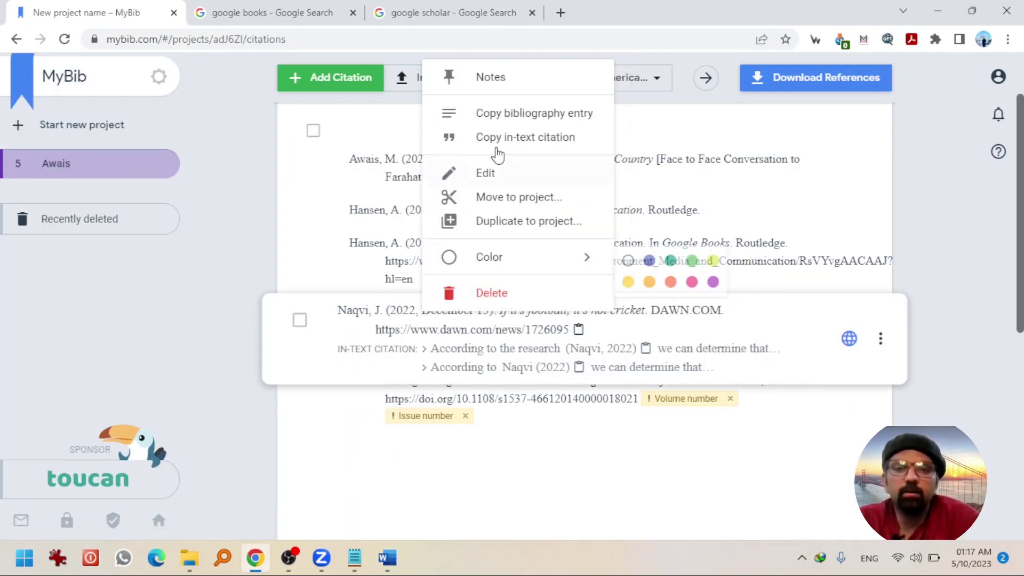
pyautogui.click(524, 114)
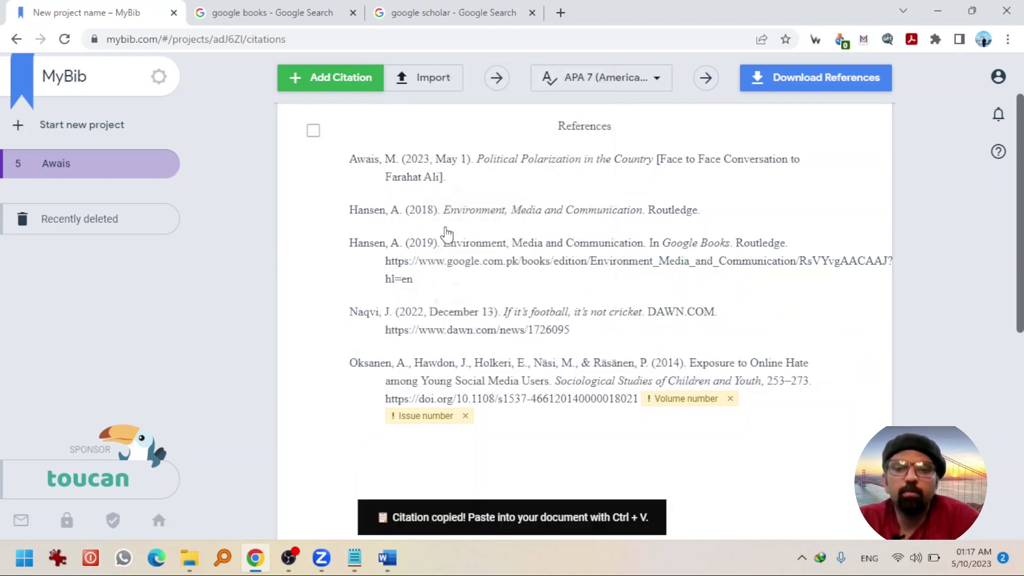
pyautogui.click(387, 561)
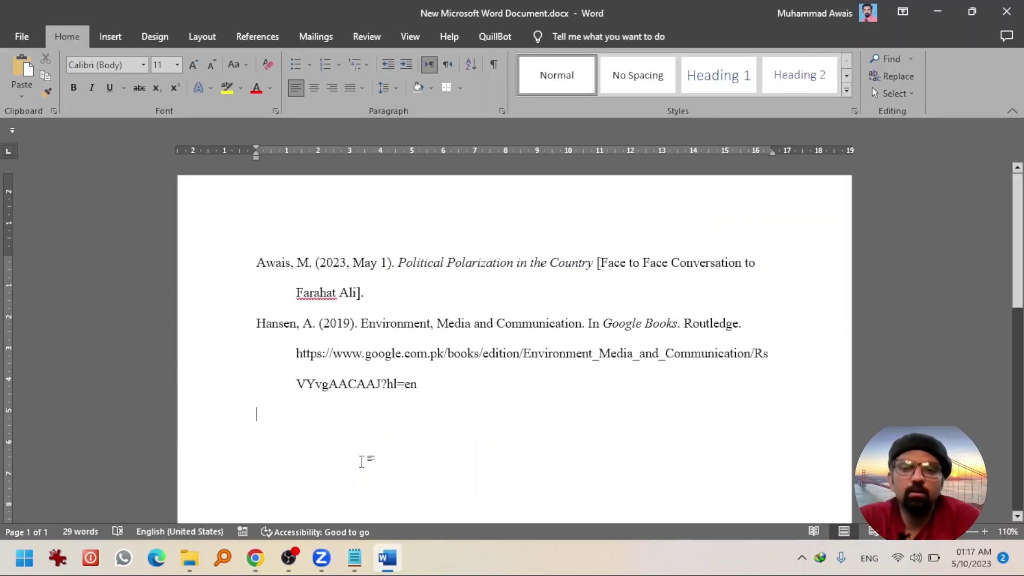
pyautogui.rightClick(335, 436)
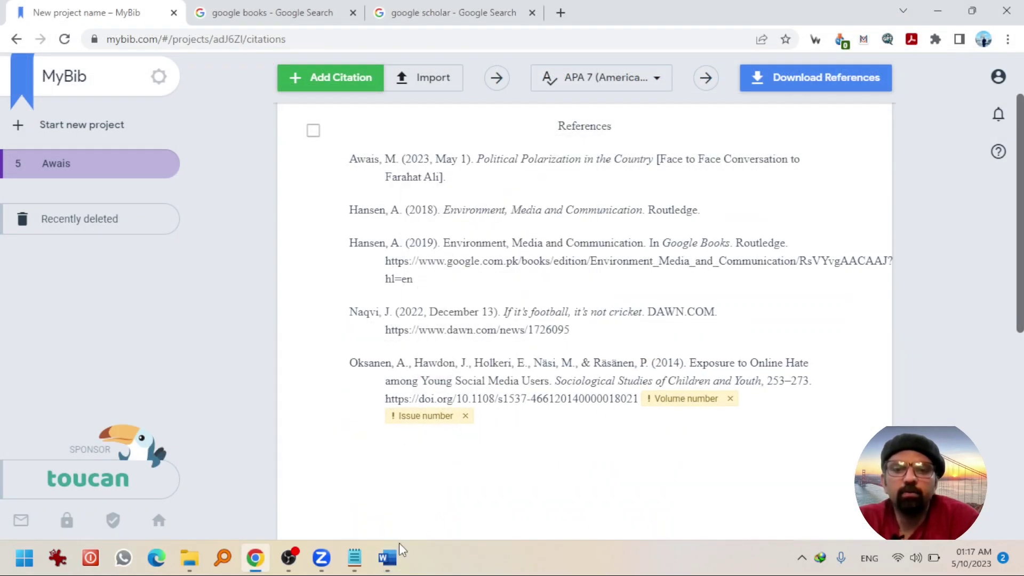
pyautogui.click(388, 557)
pyautogui.rightClick(320, 341)
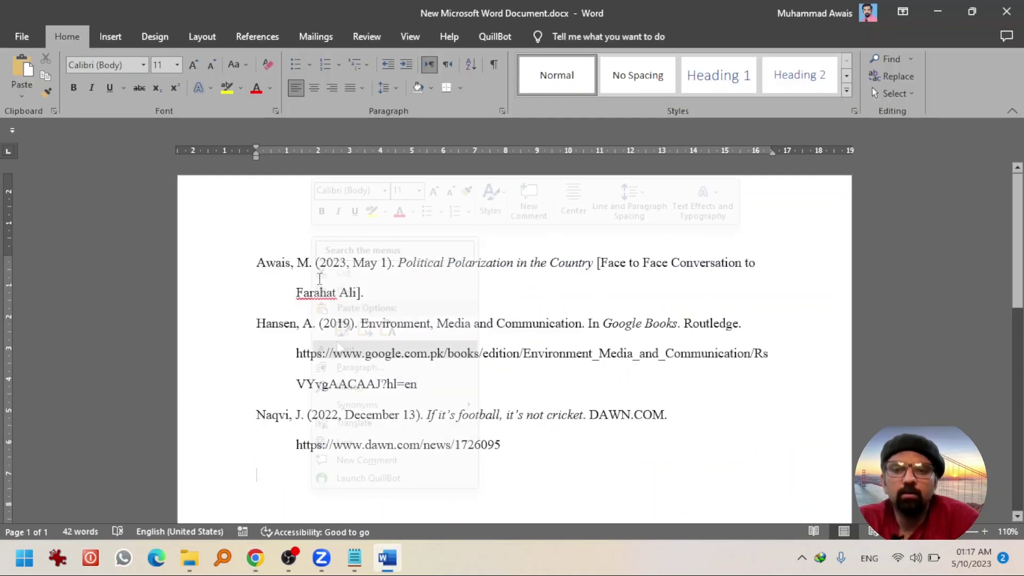
pyautogui.click(339, 339)
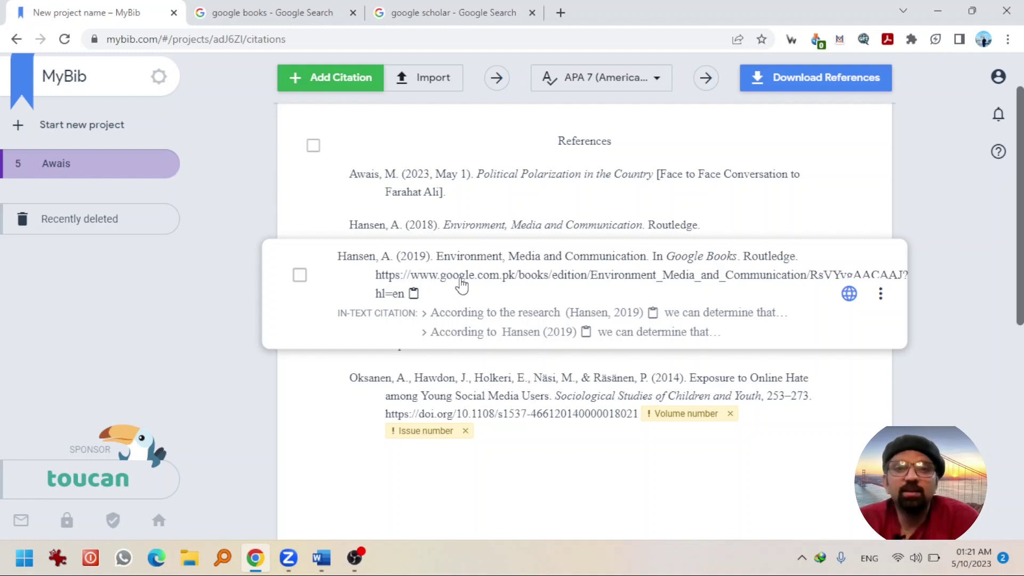
# - Paste the (Hansen, 2019) in-text citation on the empty line below the references
pyautogui.rightClick(462, 285)
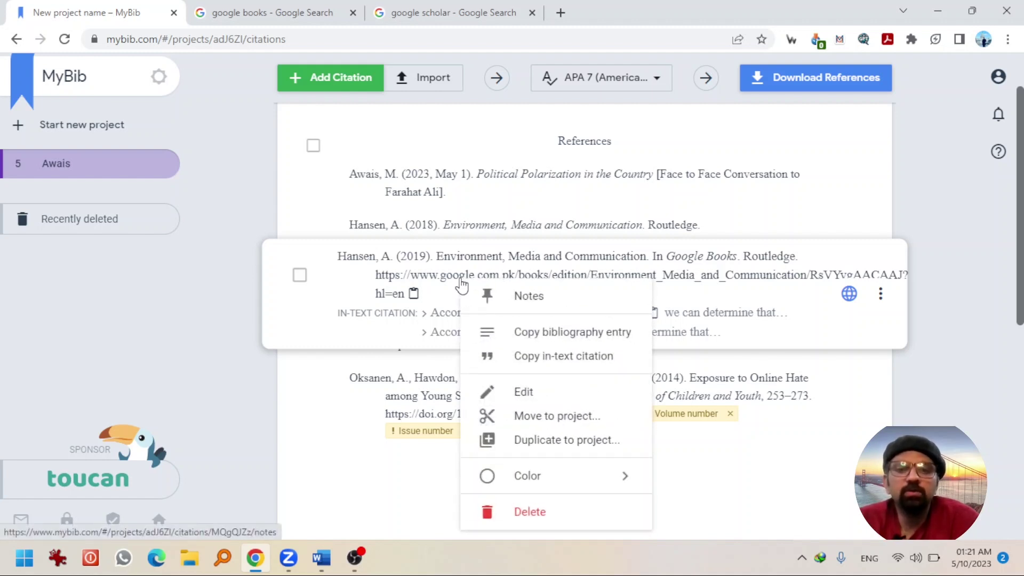
pyautogui.click(545, 355)
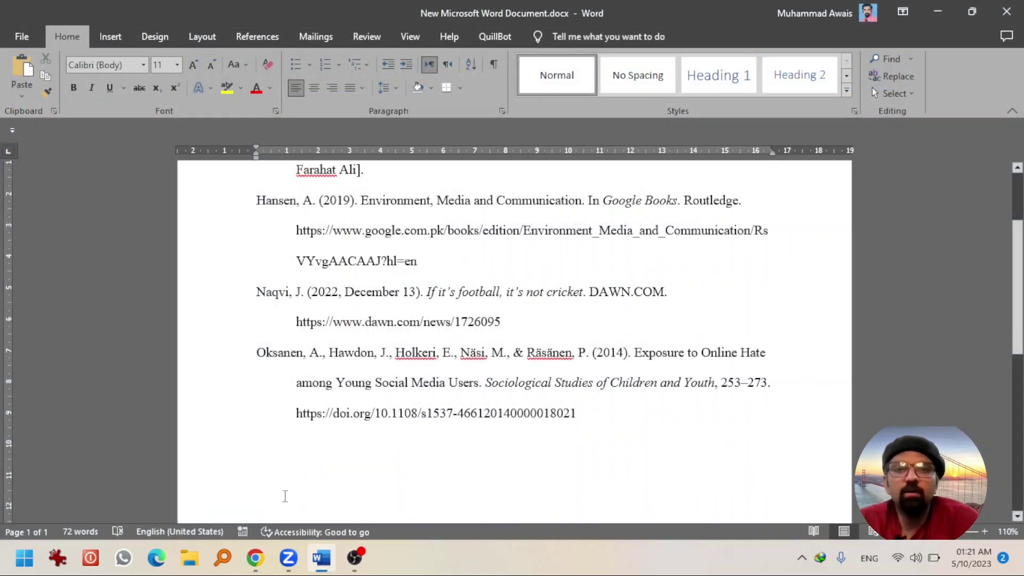
pyautogui.rightClick(286, 496)
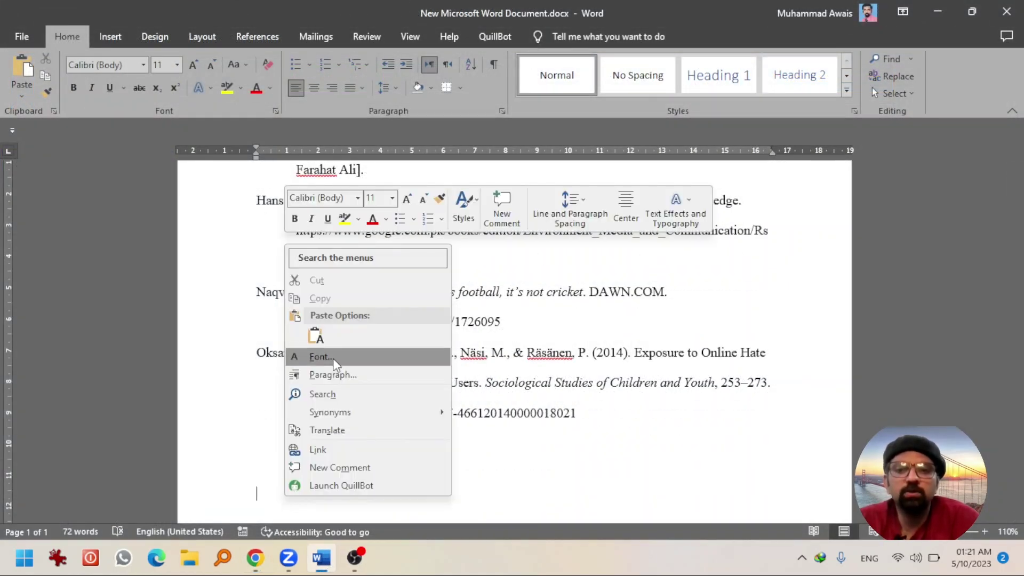
pyautogui.click(316, 336)
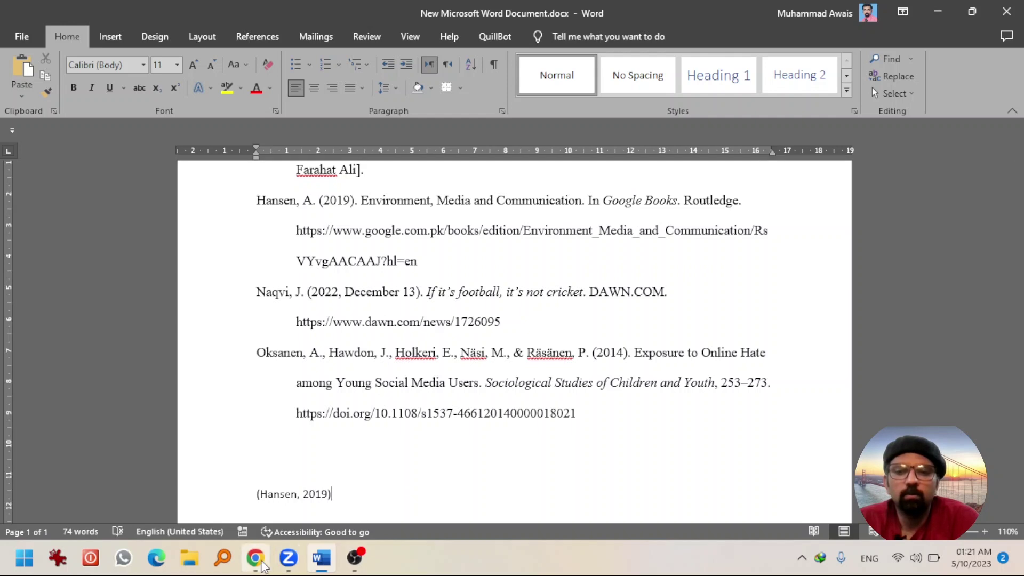
# - Paste the (Oksanen et al., 2014) in-text citation below (Hansen, 2019)
pyautogui.click(255, 559)
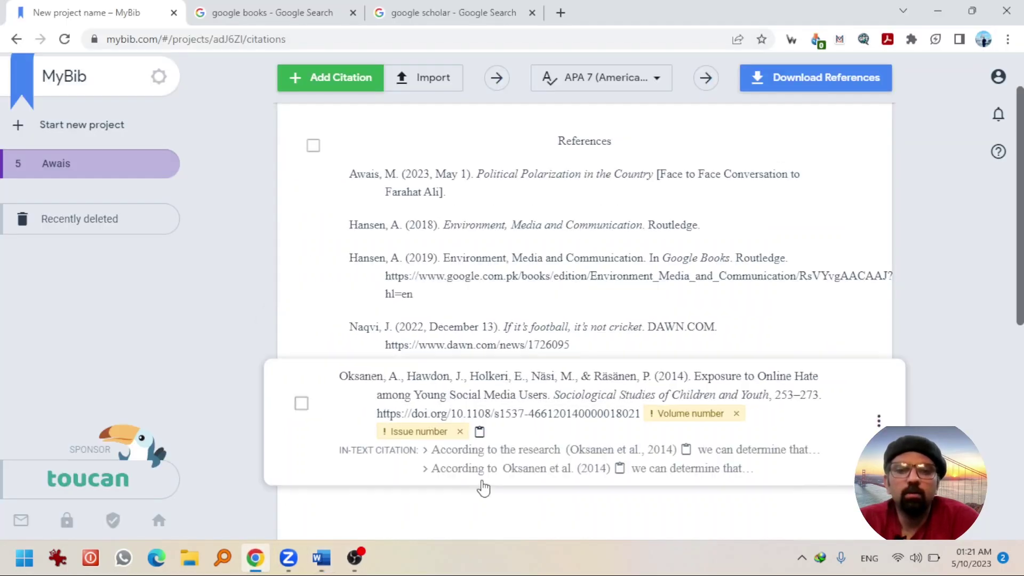
pyautogui.rightClick(509, 404)
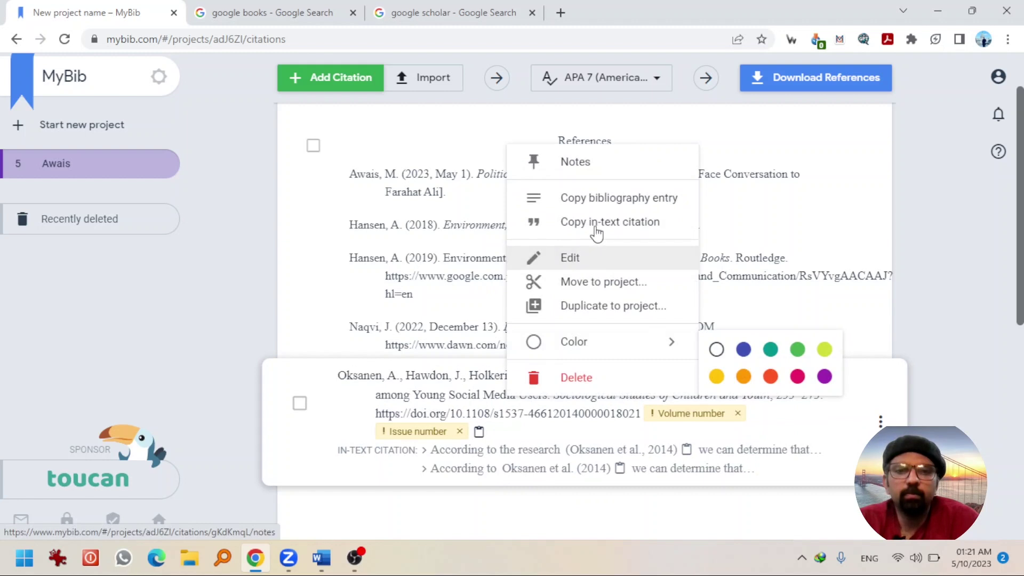
pyautogui.click(588, 223)
pyautogui.click(322, 559)
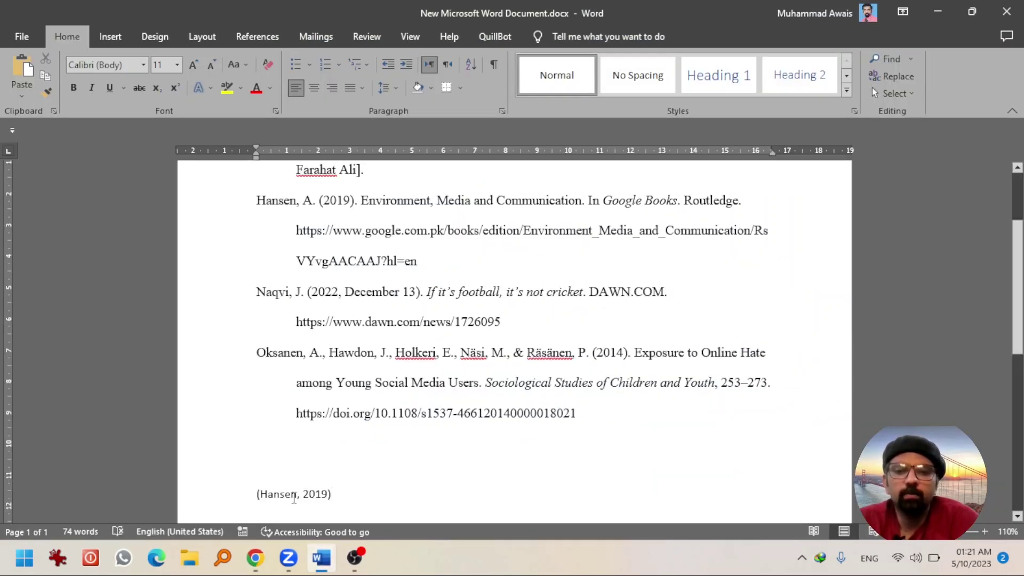
pyautogui.rightClick(280, 513)
pyautogui.click(314, 350)
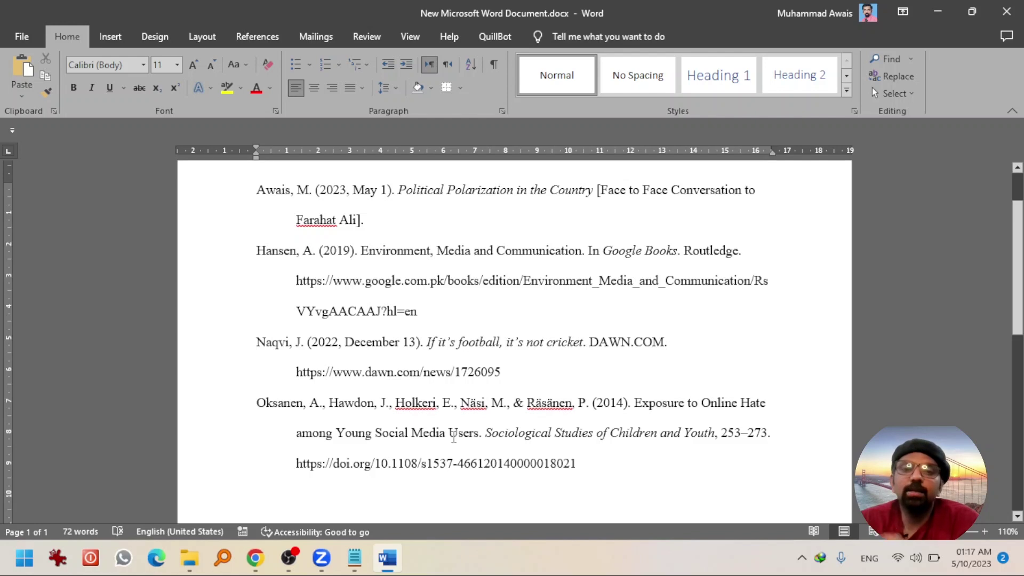
# - Return to MyBib, opening and closing the new-citation form and style chooser without changes
pyautogui.click(263, 562)
pyautogui.moveTo(370, 261)
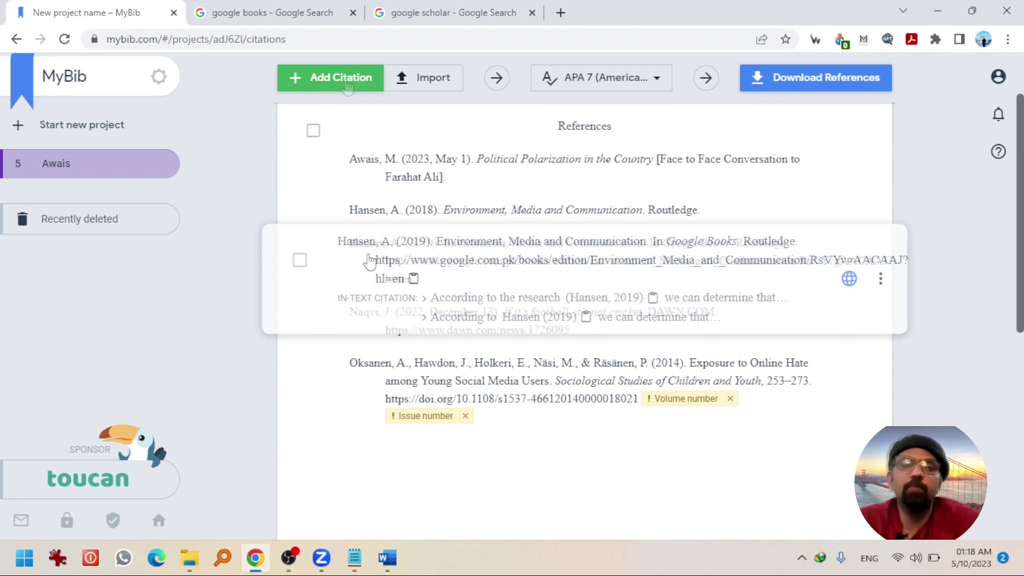
pyautogui.click(346, 82)
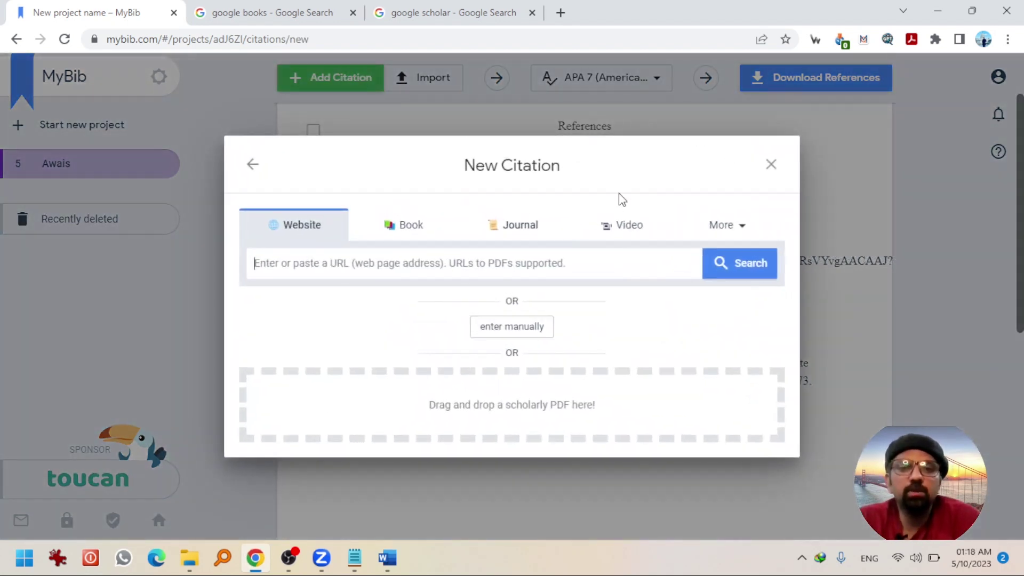
pyautogui.click(485, 128)
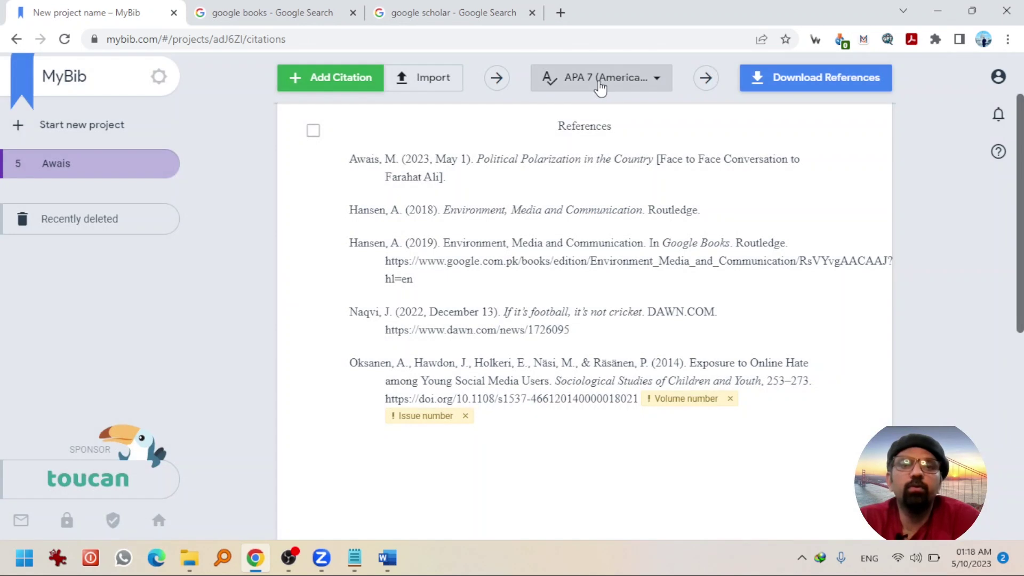
pyautogui.click(600, 85)
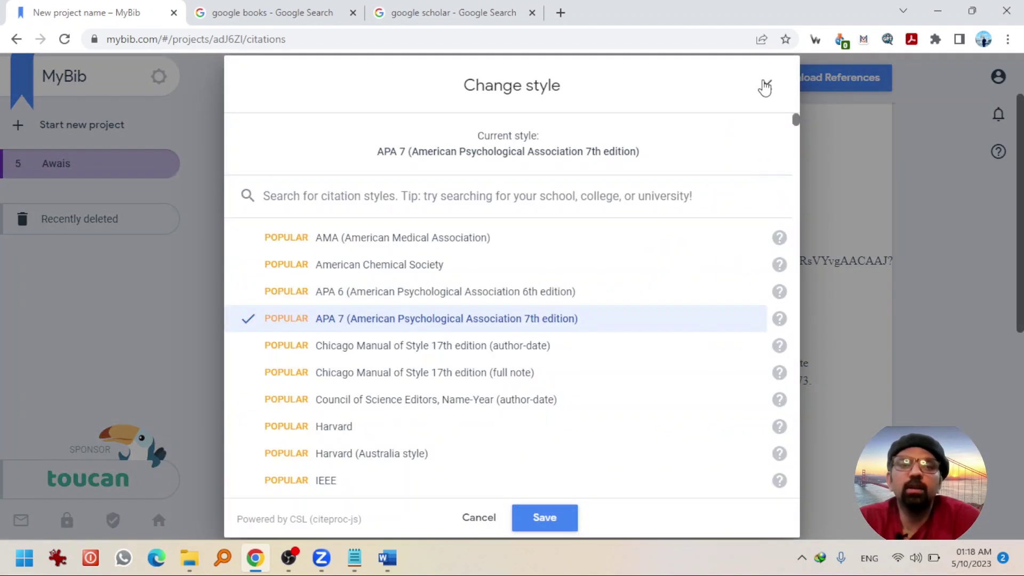
pyautogui.click(766, 86)
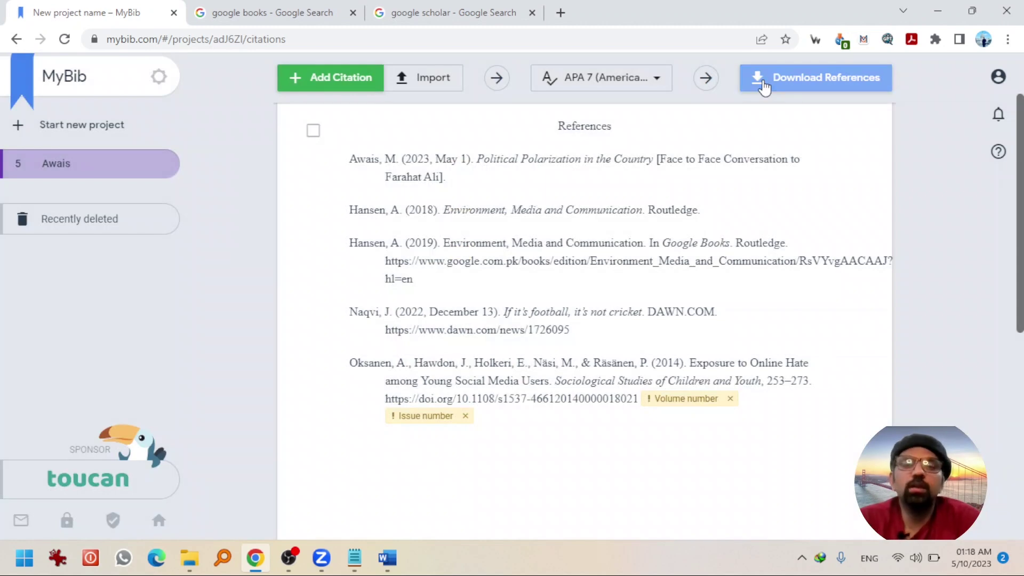